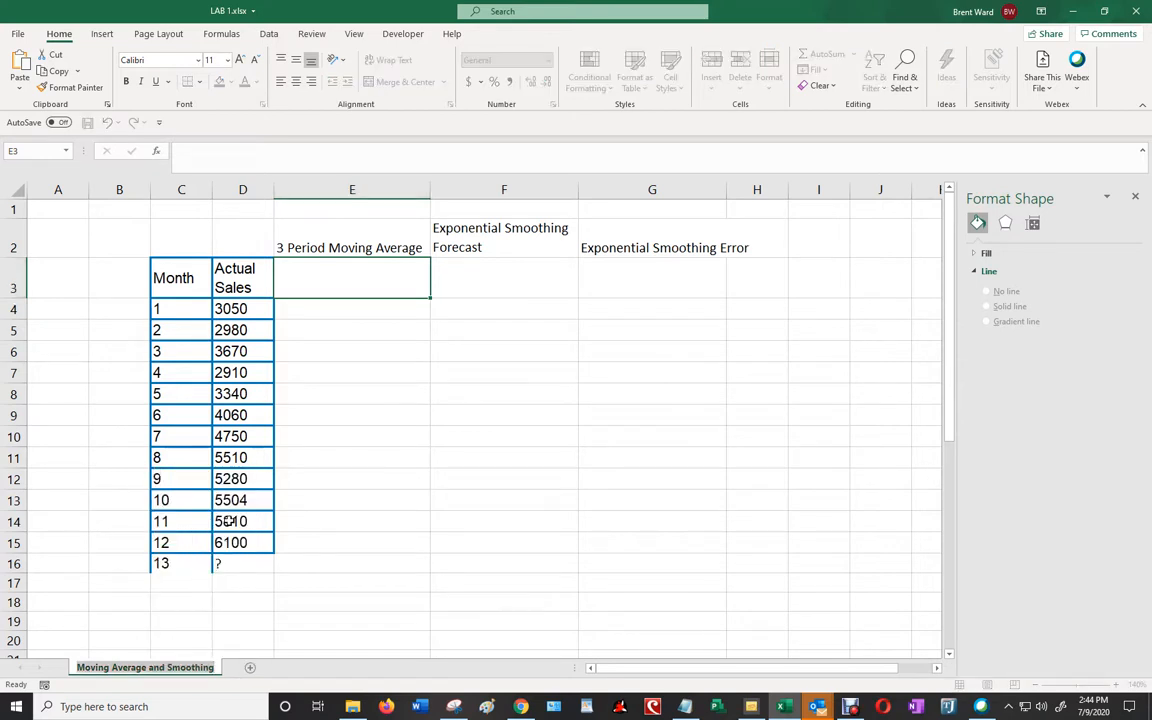
- Rename the worksheet as Forecasting
{"action": "type", "text": "Forecasting"}
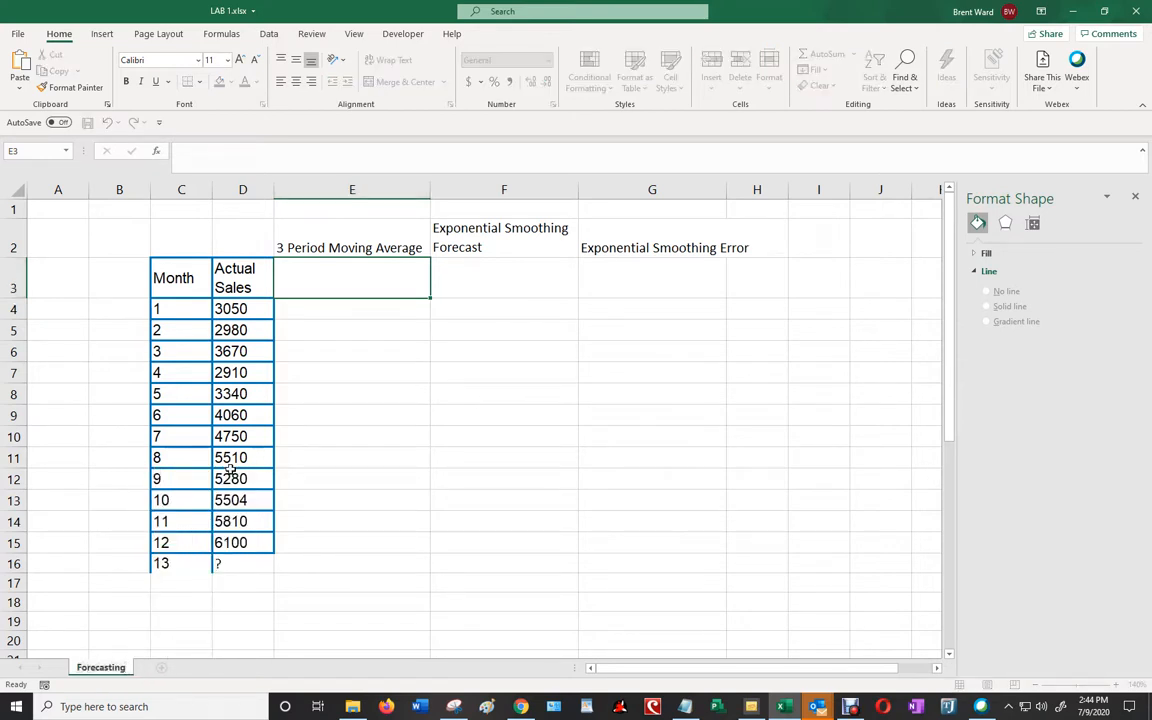
{"action": "left_click", "coordinate": [558, 396]}
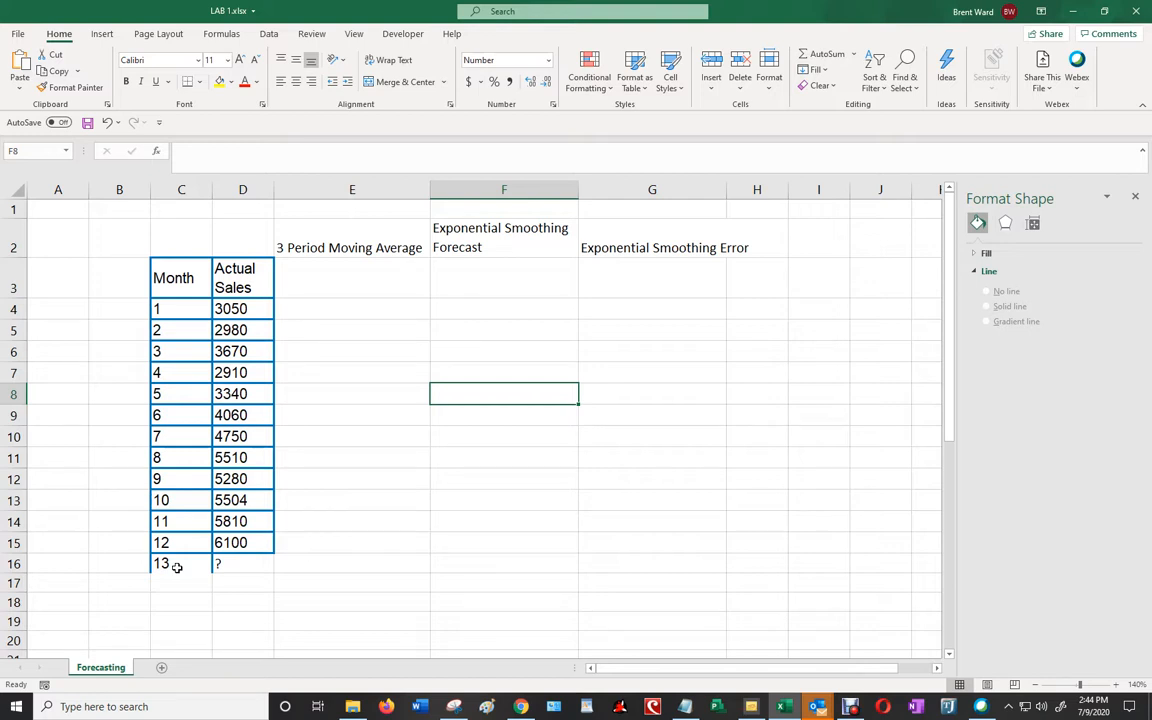
{"action": "left_click", "coordinate": [350, 233]}
{"action": "left_click", "coordinate": [508, 241]}
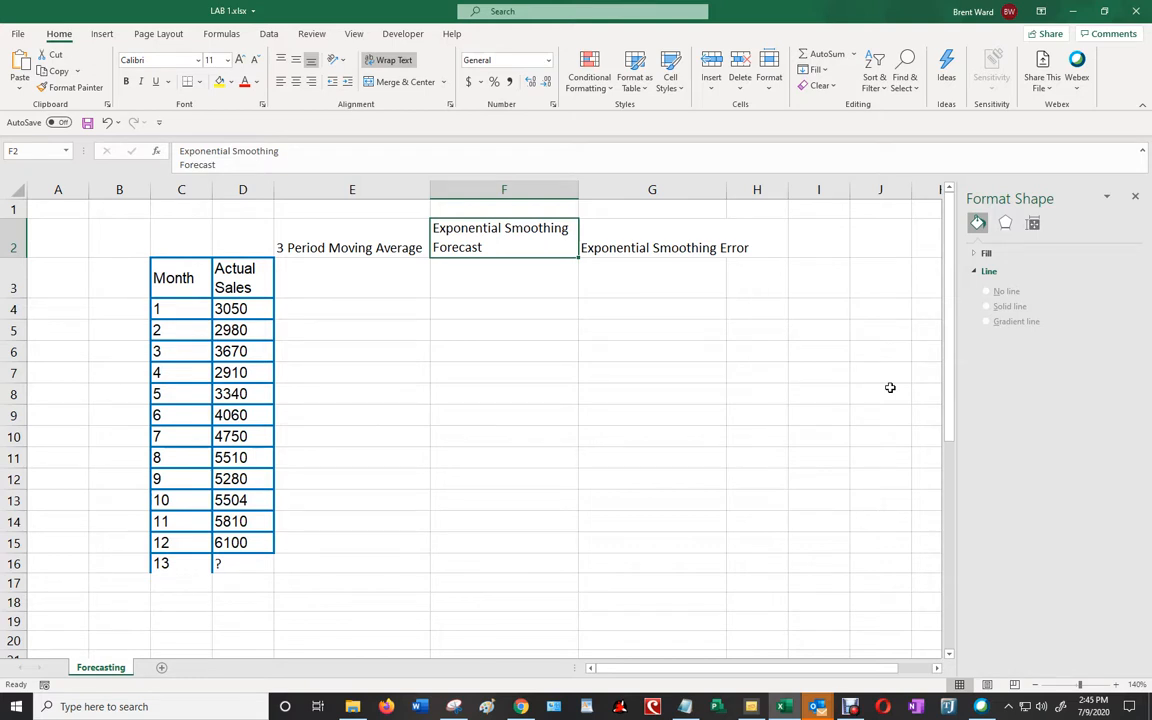
{"action": "left_click", "coordinate": [318, 288]}
{"action": "left_click", "coordinate": [382, 309]}
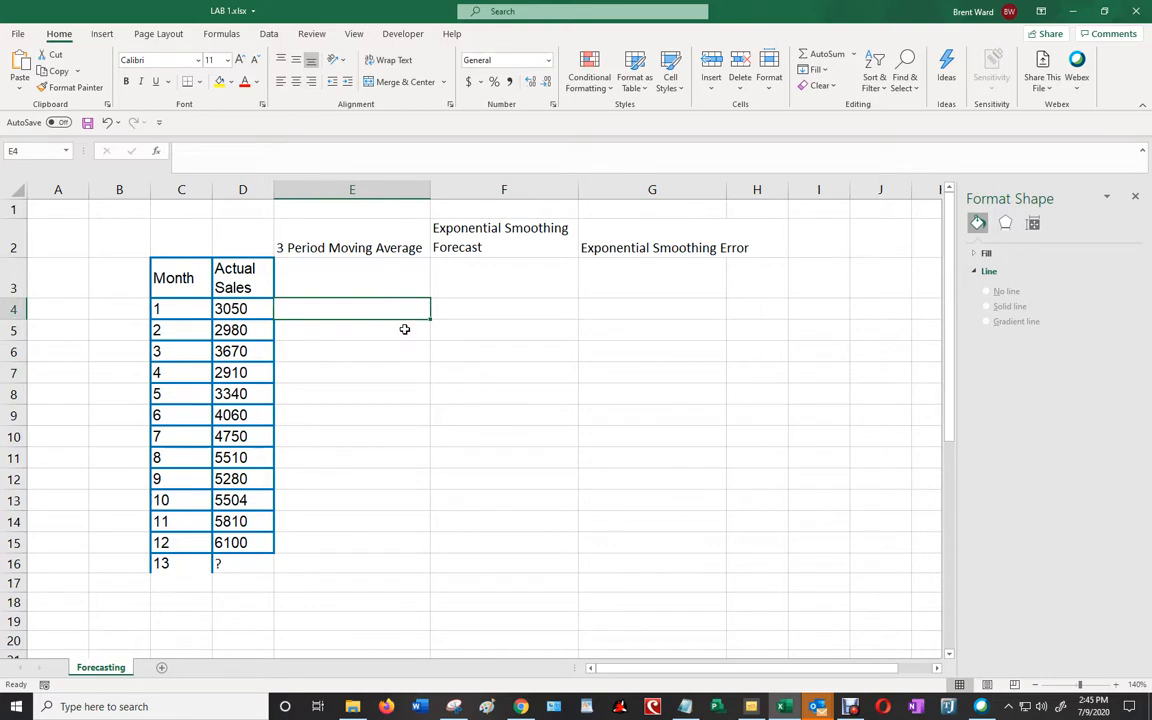
- Calculate the 3-period moving average forecast for month 13 in E16 with =AVERAGE(D13:D15)
{"action": "left_click", "coordinate": [355, 560]}
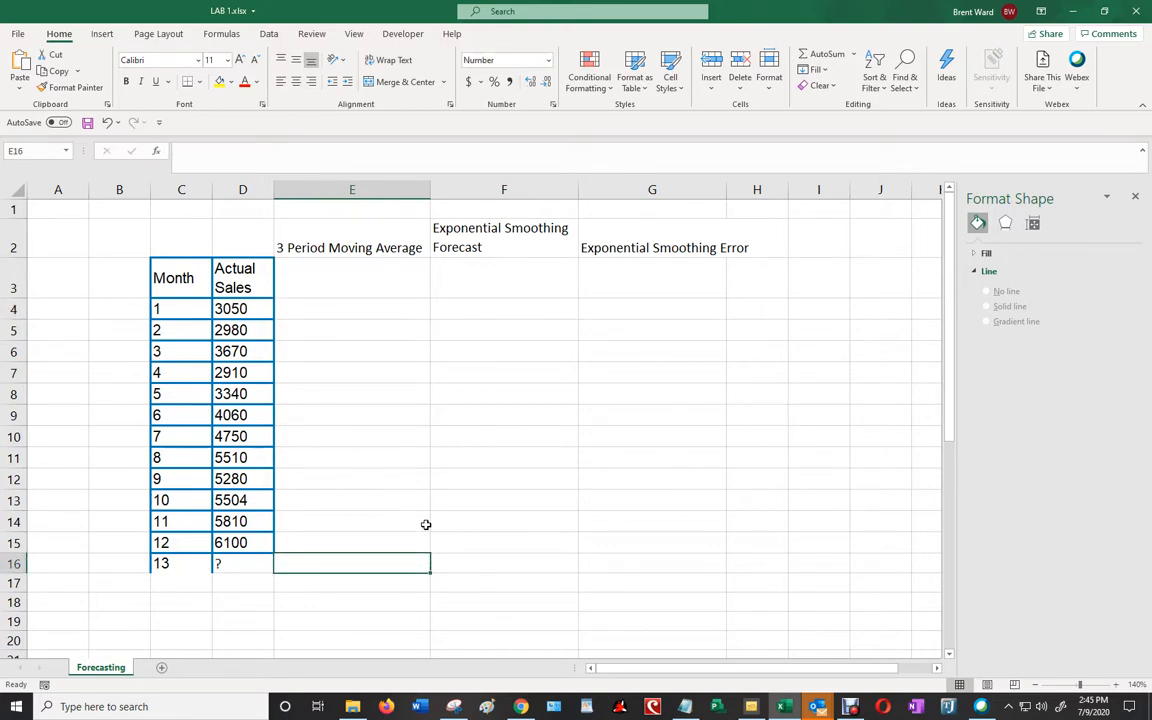
{"action": "type", "text": "="}
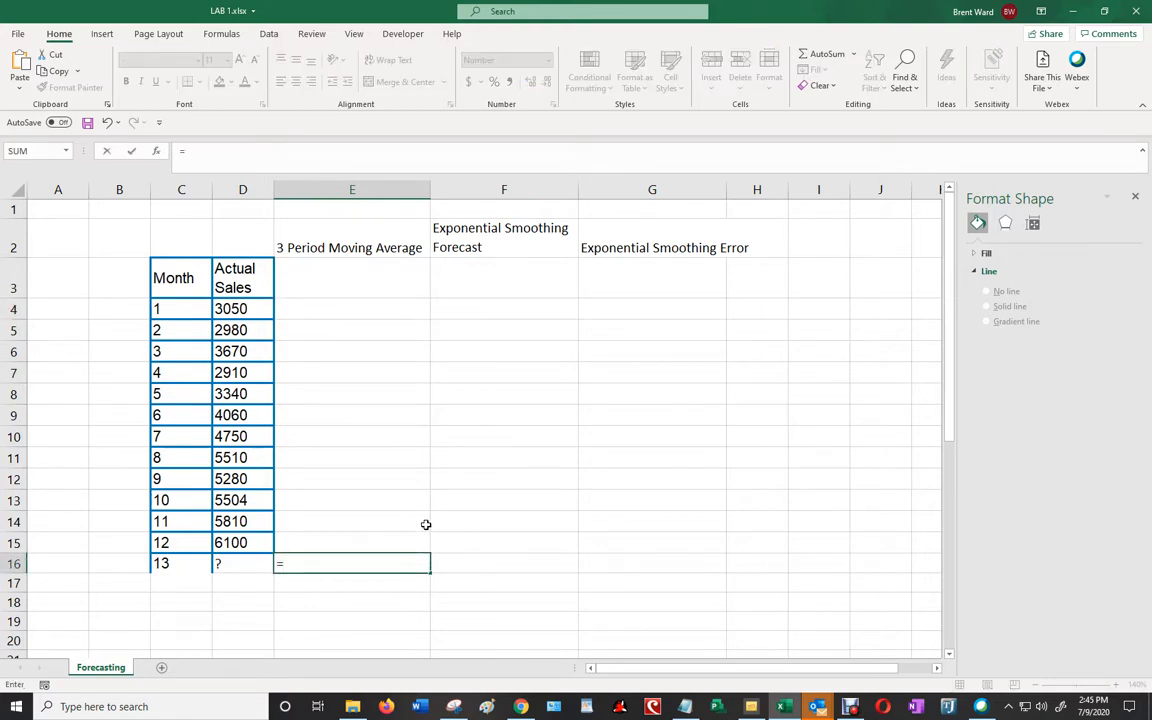
{"action": "type", "text": "avera"}
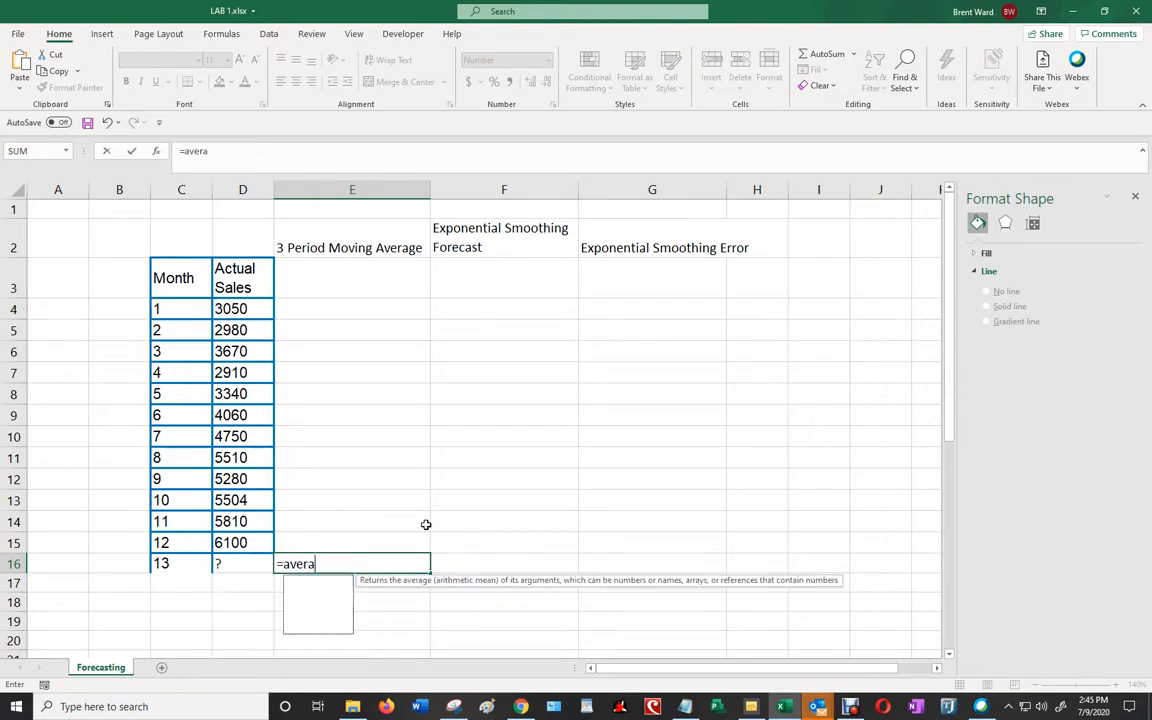
{"action": "type", "text": "ge("}
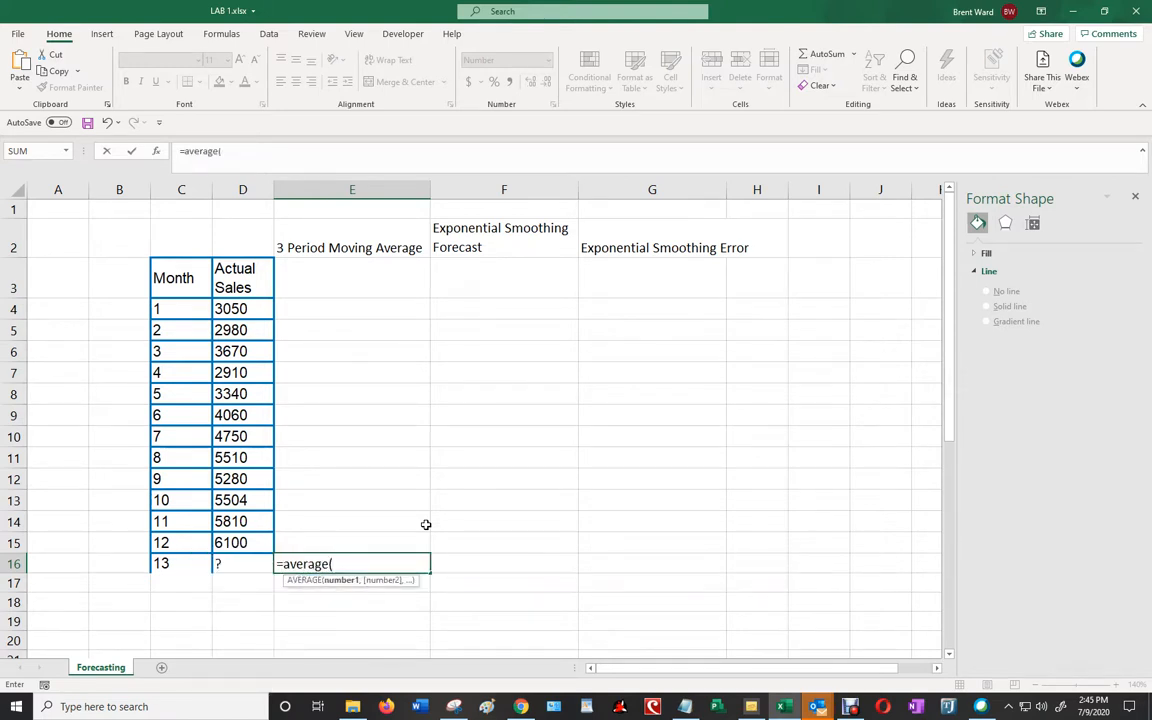
{"action": "left_click", "coordinate": [231, 500]}
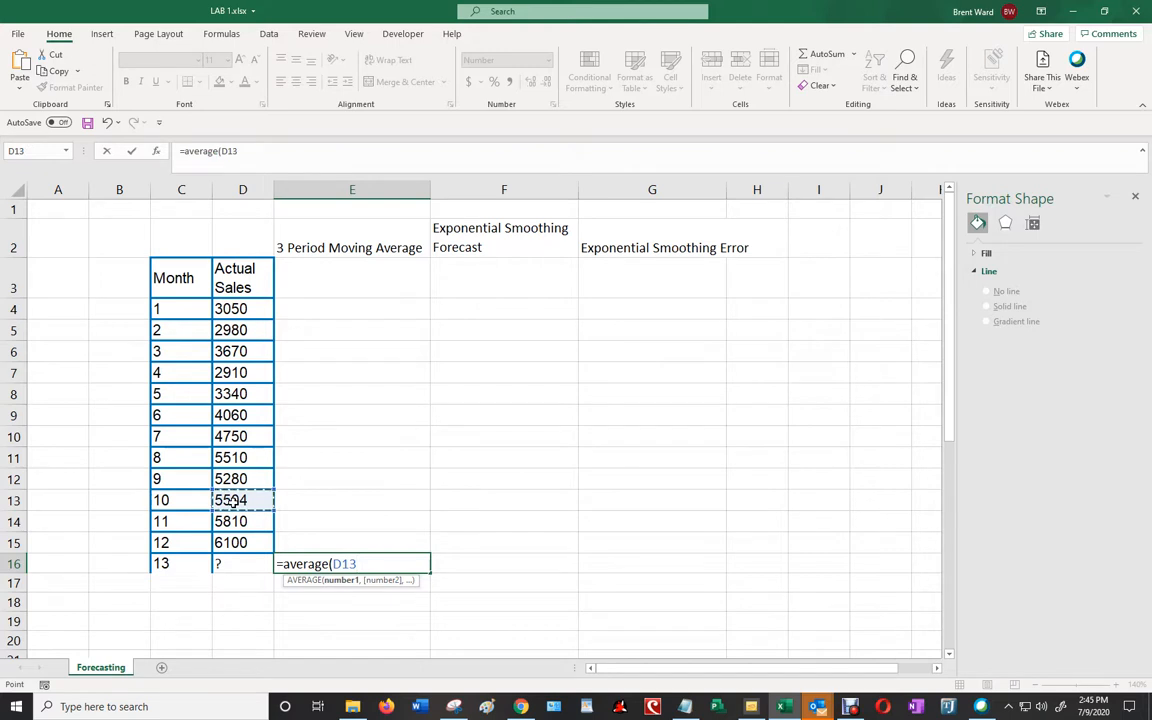
{"action": "left_click_drag", "start_coordinate": [231, 500], "coordinate": [231, 542]}
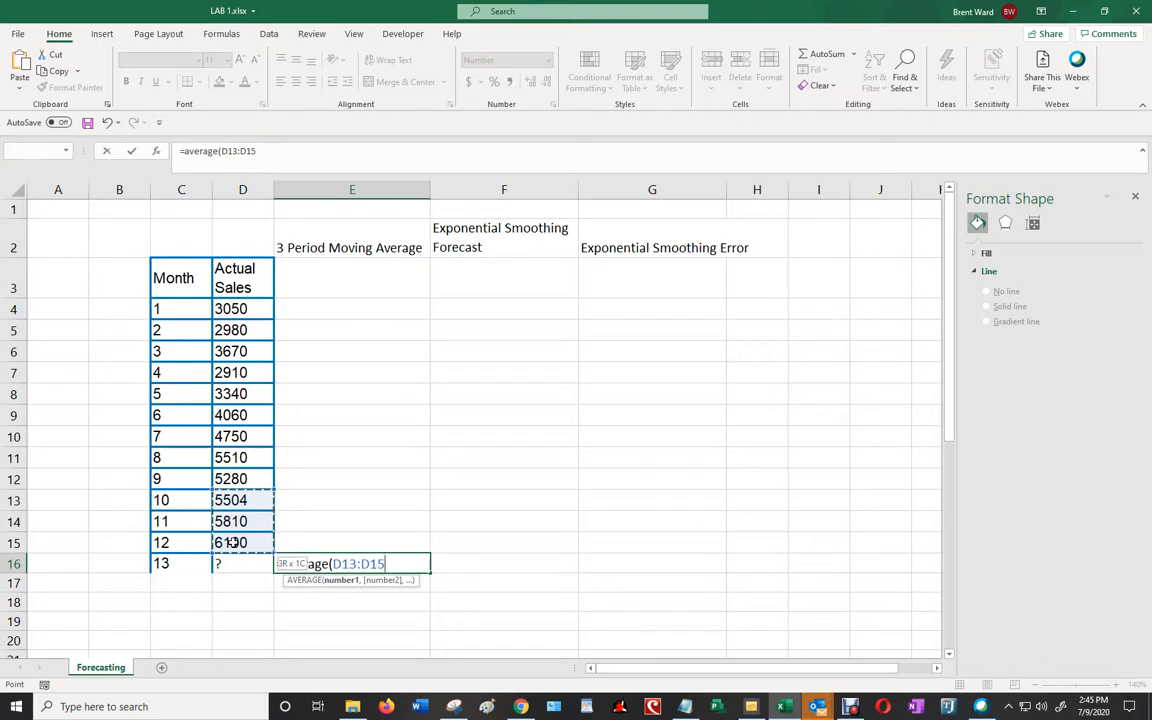
{"action": "mouse_move", "coordinate": [231, 542]}
{"action": "left_mouse_down"}
{"action": "mouse_move", "coordinate": [241, 515]}
{"action": "mouse_move", "coordinate": [238, 542]}
{"action": "left_mouse_up"}
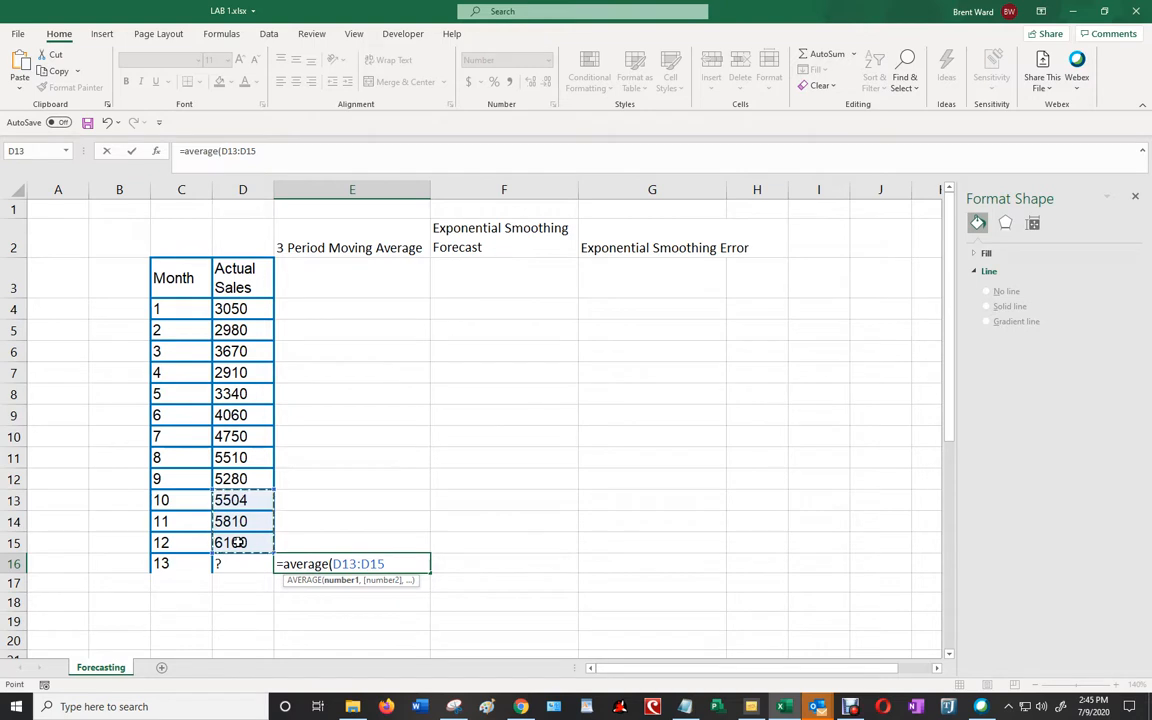
{"action": "key", "text": "Return"}
{"action": "key", "text": "Up"}
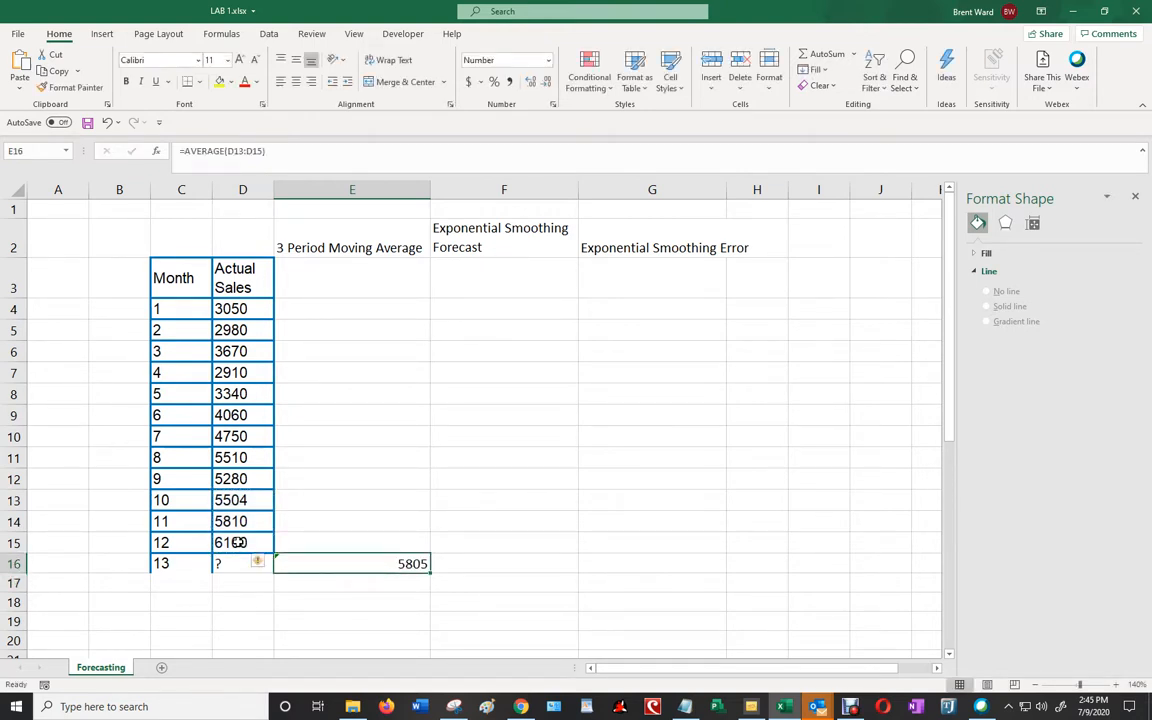
{"action": "key", "text": "Down"}
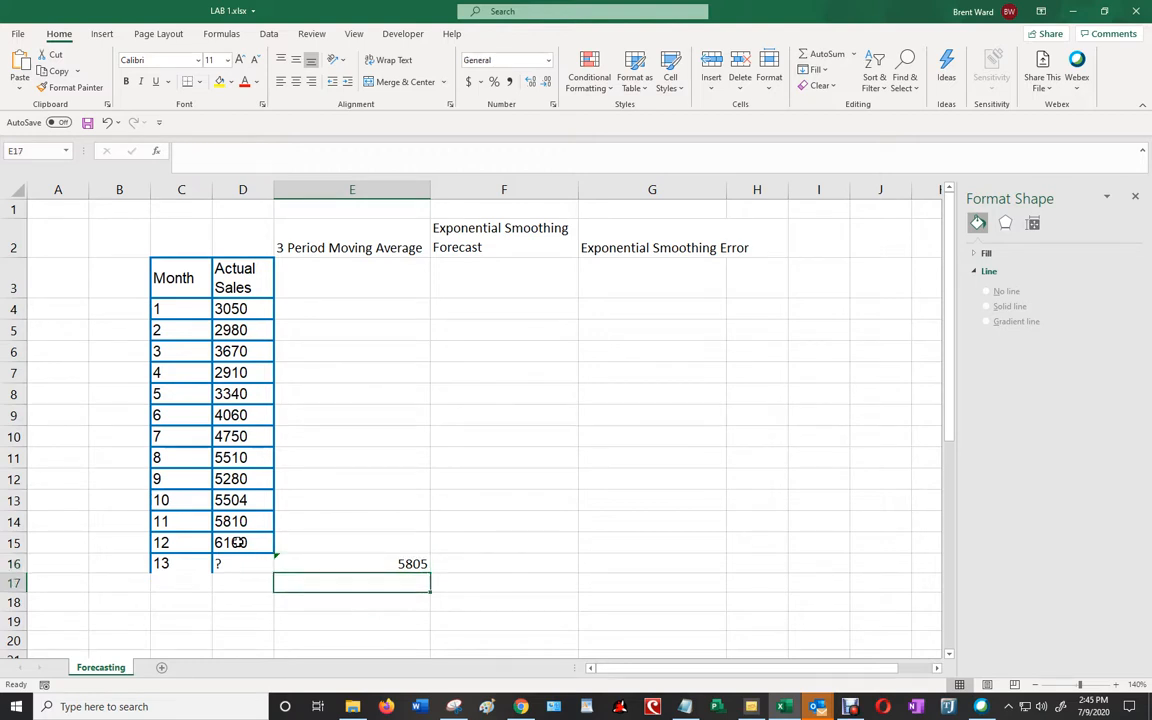
{"action": "key", "text": "Up"}
{"action": "key", "text": "Left"}
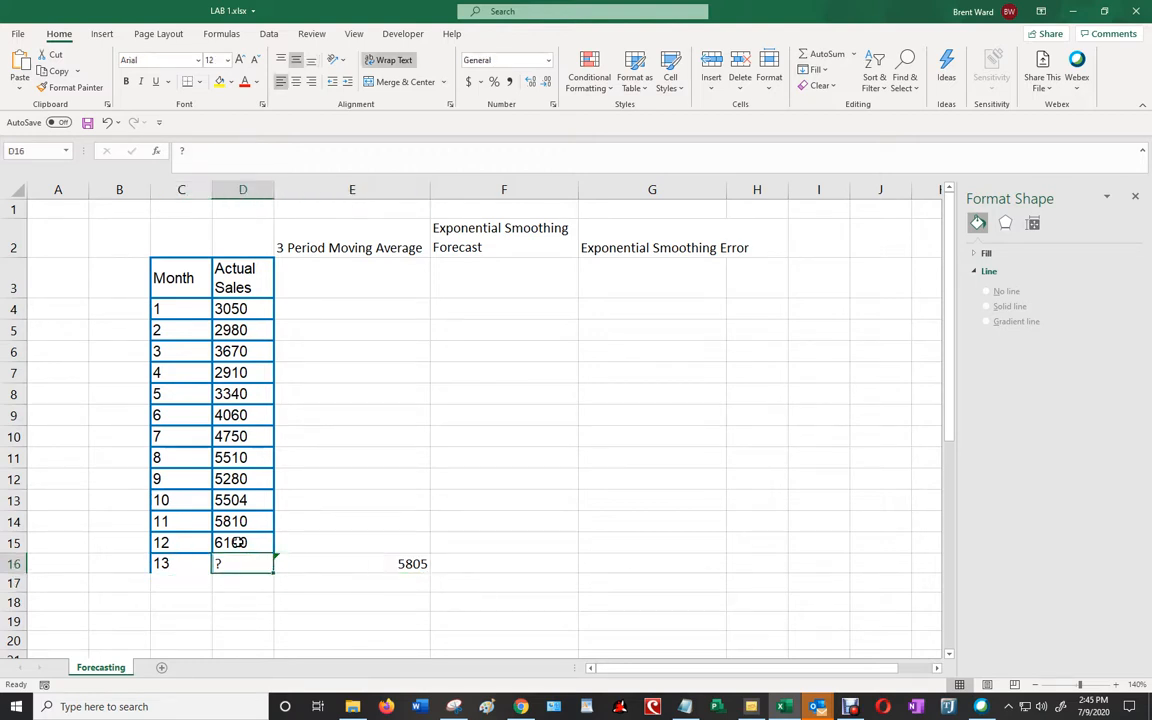
- Set the month 2 exponential smoothing forecast in F5 to month 1's actual sales with =D4
{"action": "key", "text": "Right"}
{"action": "key", "text": "Up"}
{"action": "key", "text": "Up"}
{"action": "key", "text": "Up"}
{"action": "key", "text": "Up"}
{"action": "key", "text": "Up"}
{"action": "key", "text": "Up"}
{"action": "key", "text": "Up"}
{"action": "key", "text": "Up"}
{"action": "key", "text": "Up"}
{"action": "key", "text": "Up"}
{"action": "key", "text": "Up"}
{"action": "key", "text": "Up"}
{"action": "key", "text": "Up"}
{"action": "key", "text": "Up"}
{"action": "key", "text": "Up"}
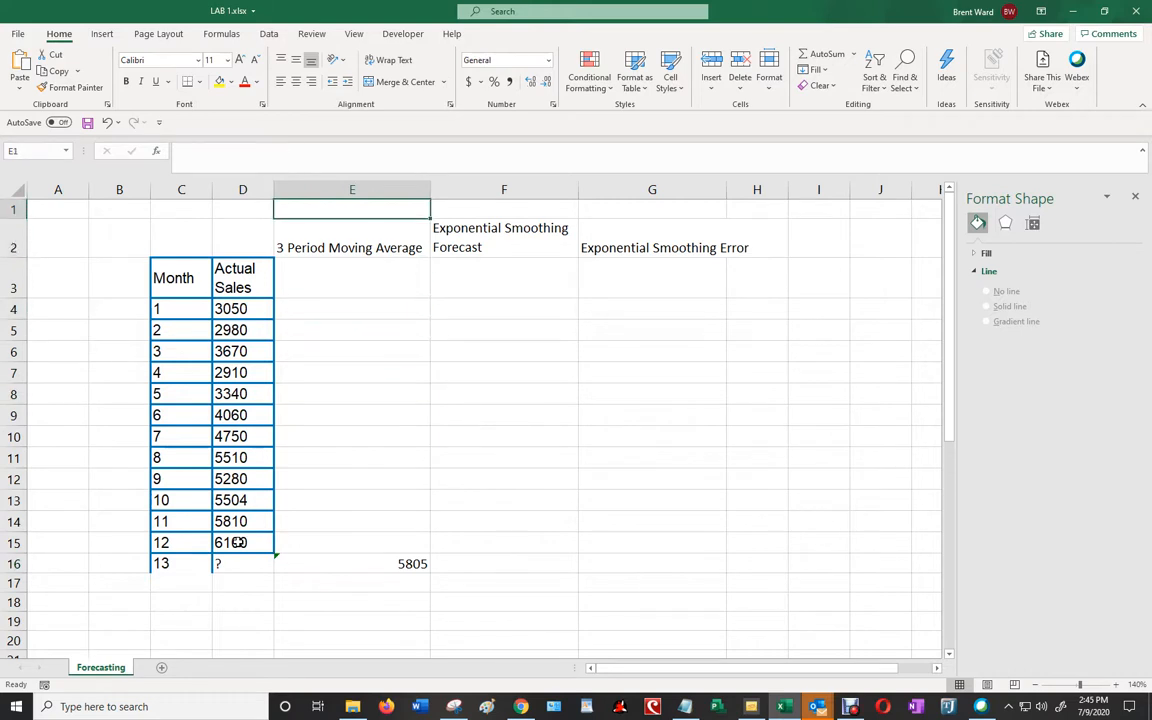
{"action": "key", "text": "Down"}
{"action": "key", "text": "Down"}
{"action": "key", "text": "Right"}
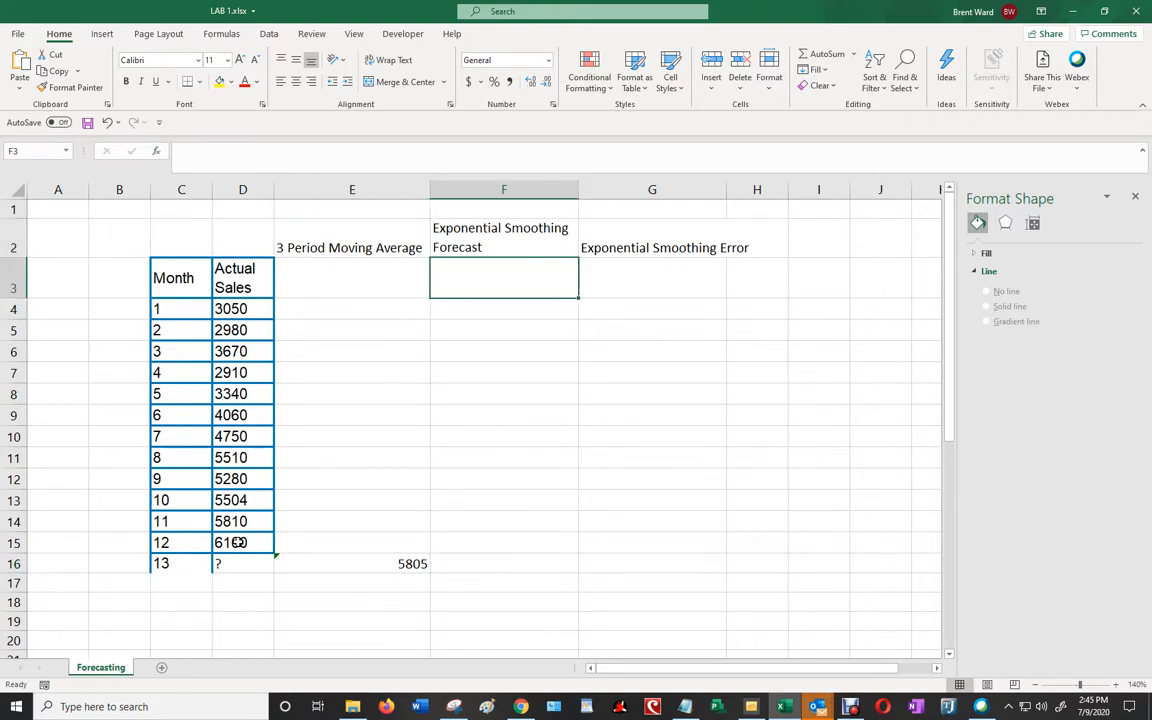
{"action": "key", "text": "Down"}
{"action": "key", "text": "Down"}
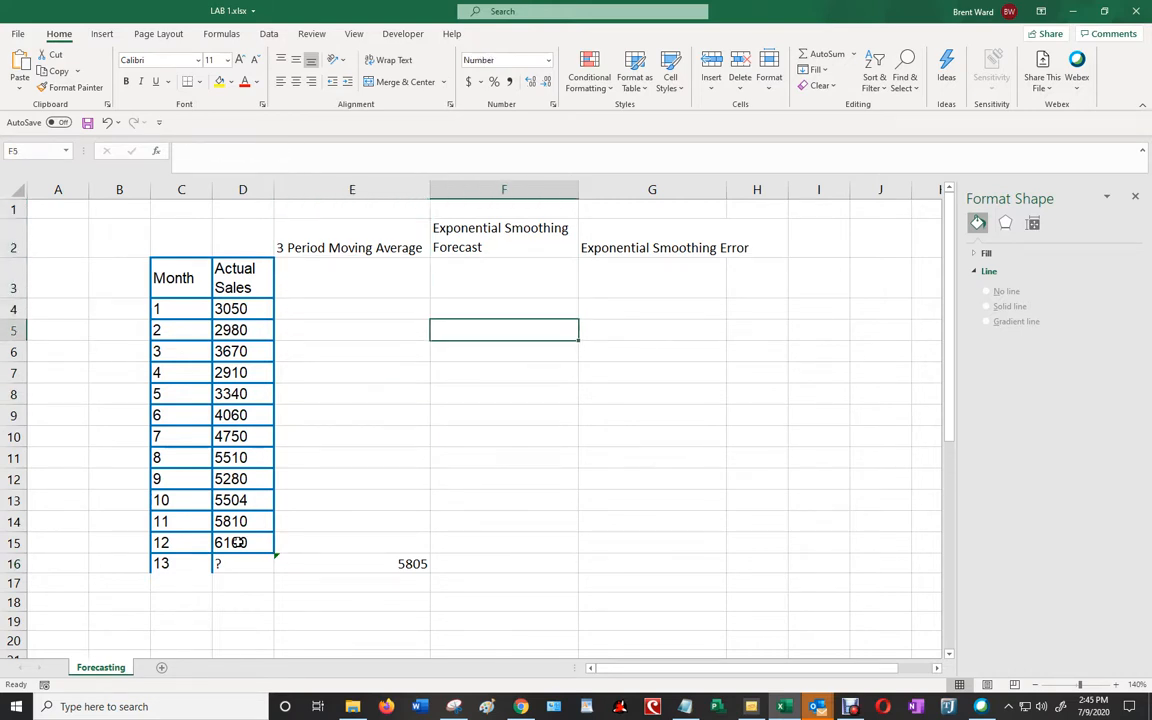
{"action": "type", "text": "="}
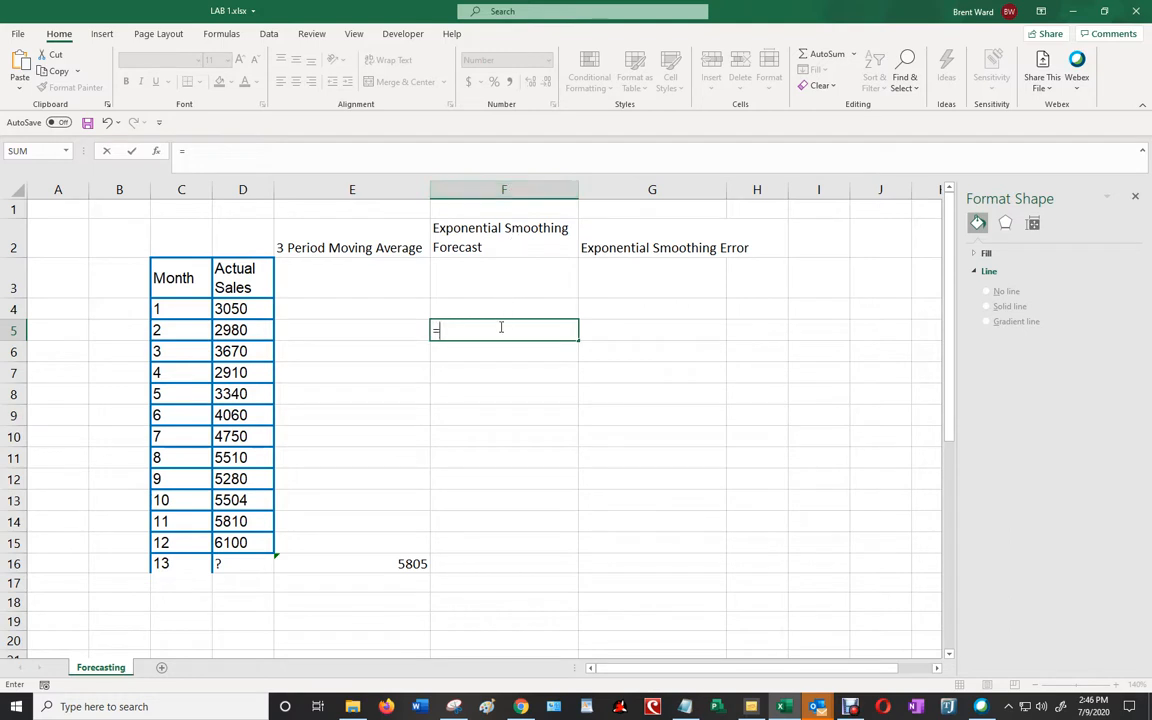
{"action": "left_click", "coordinate": [249, 309]}
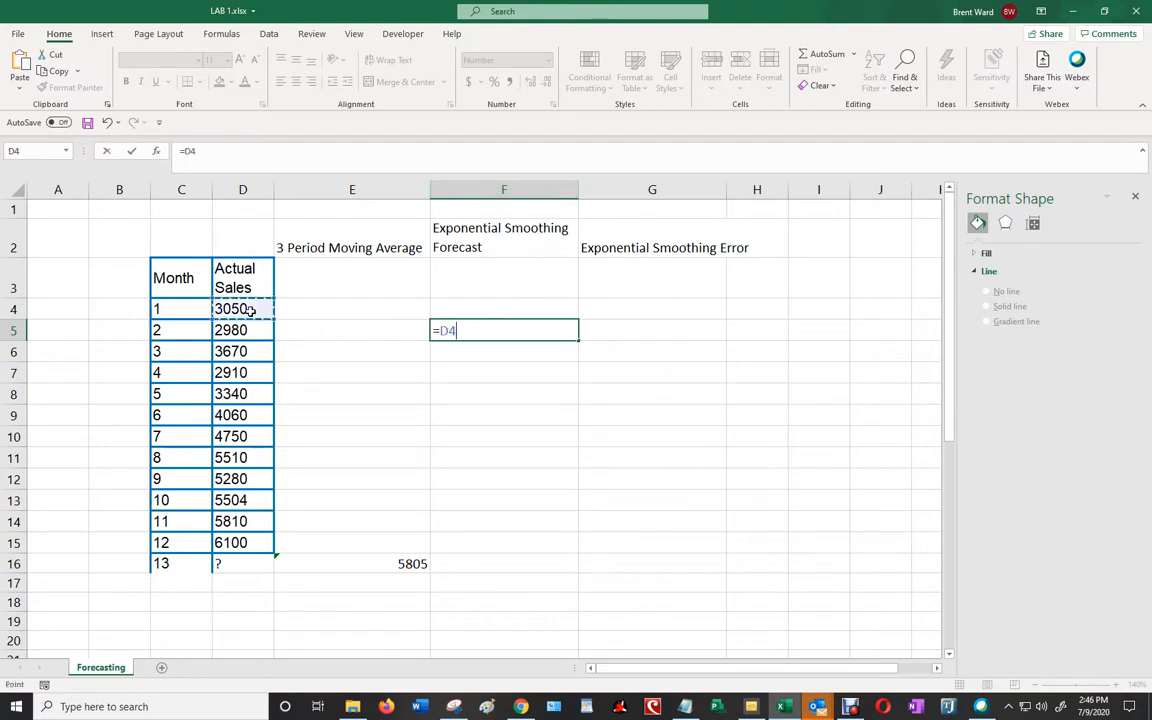
{"action": "key", "text": "Return"}
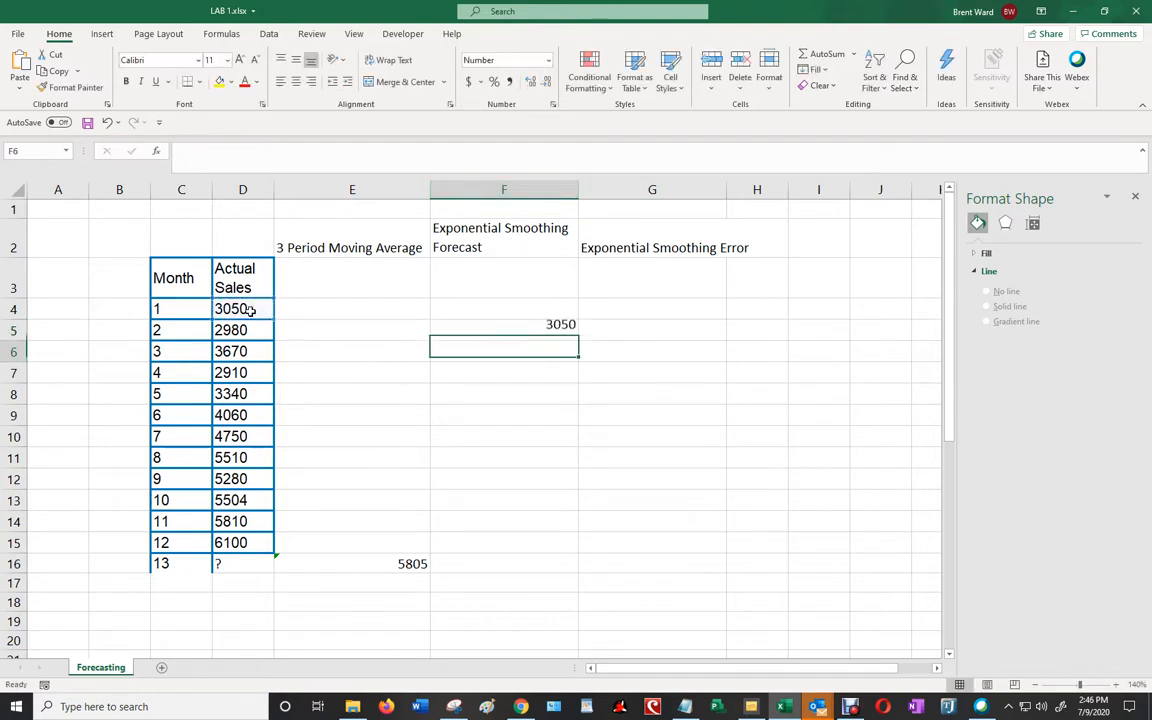
{"action": "key", "text": "Up"}
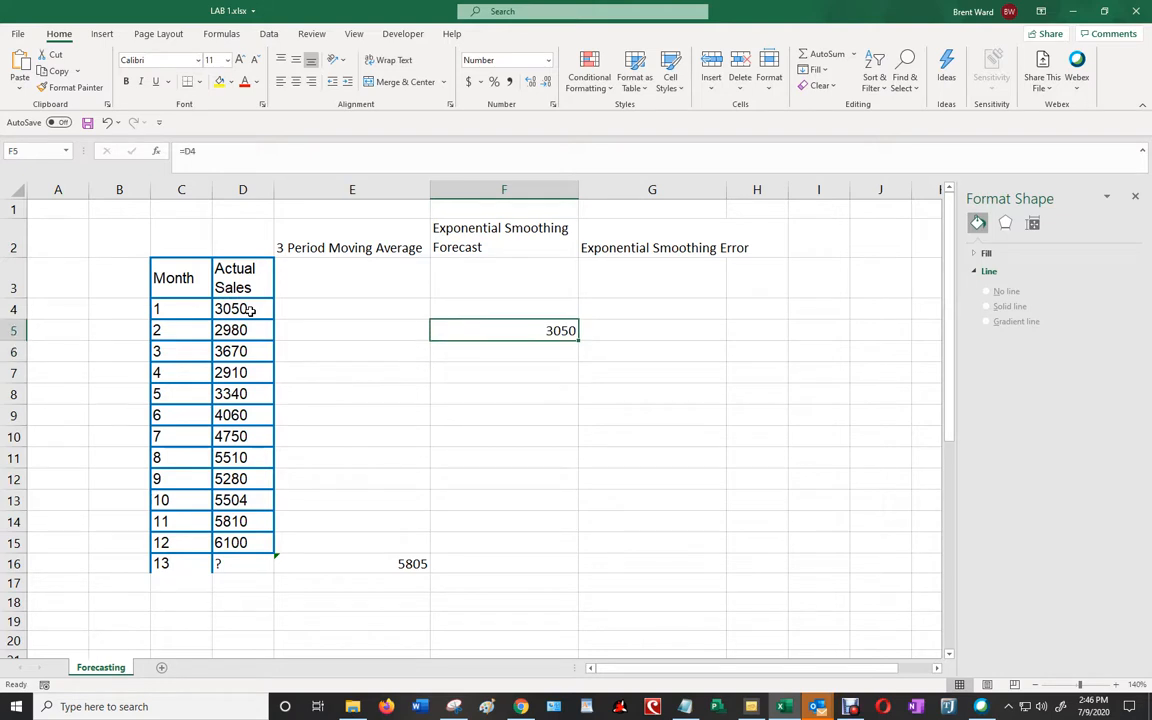
- Calculate the month 2 exponential smoothing error in G5 as actual minus forecast with =D5-F5
{"action": "key", "text": "Right"}
{"action": "type", "text": "="}
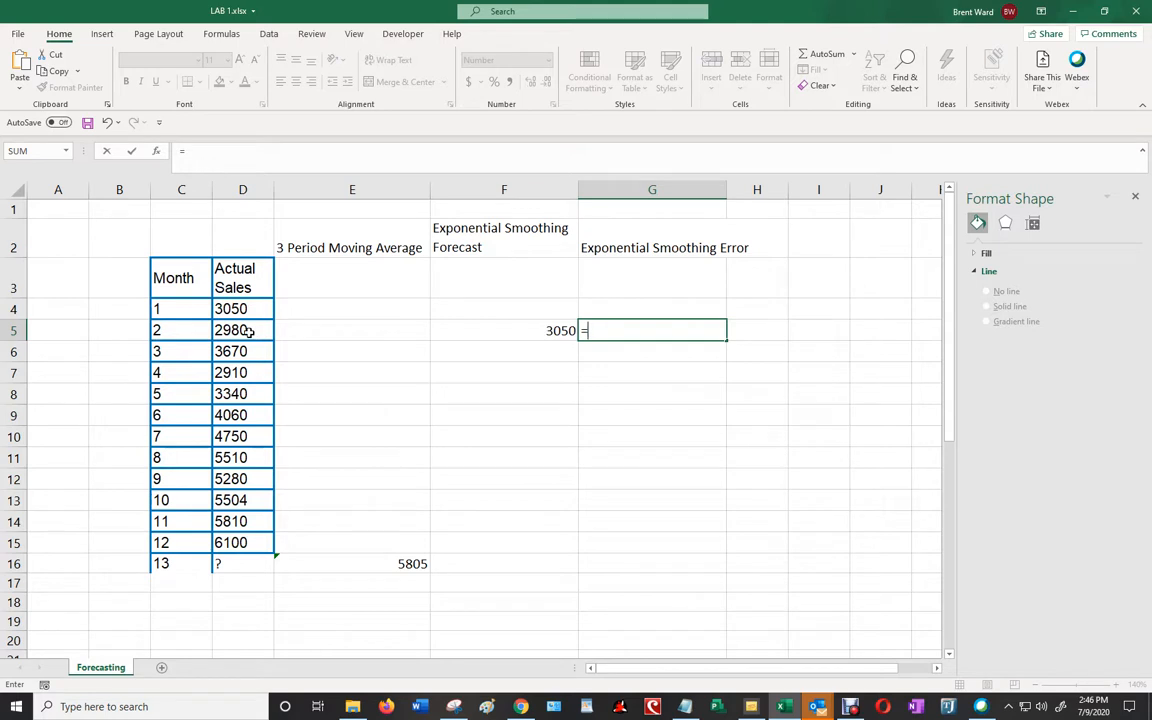
{"action": "left_click", "coordinate": [245, 331]}
{"action": "type", "text": "-"}
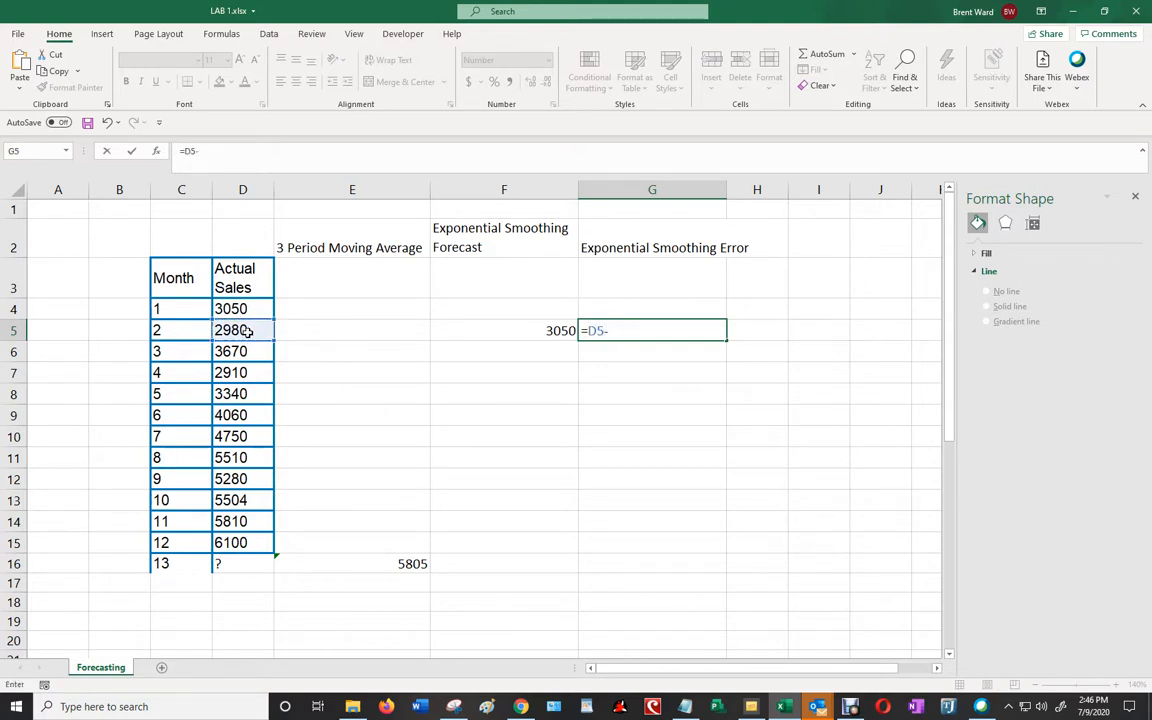
{"action": "left_click", "coordinate": [513, 326]}
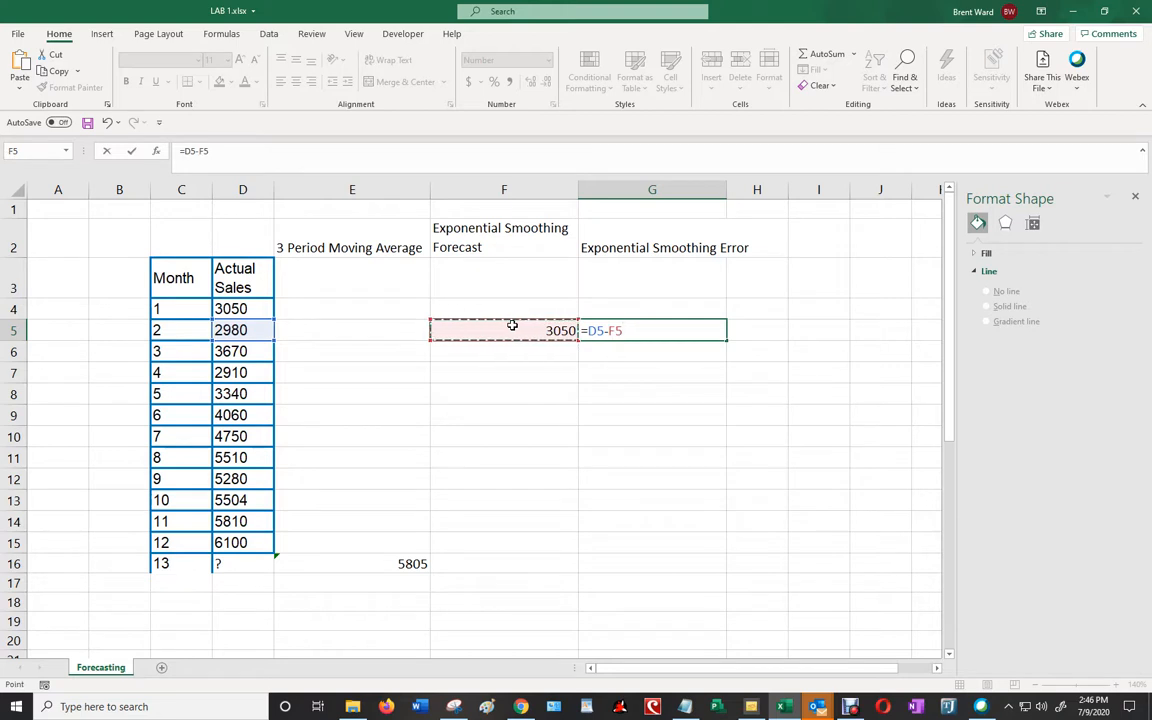
{"action": "key", "text": "Return"}
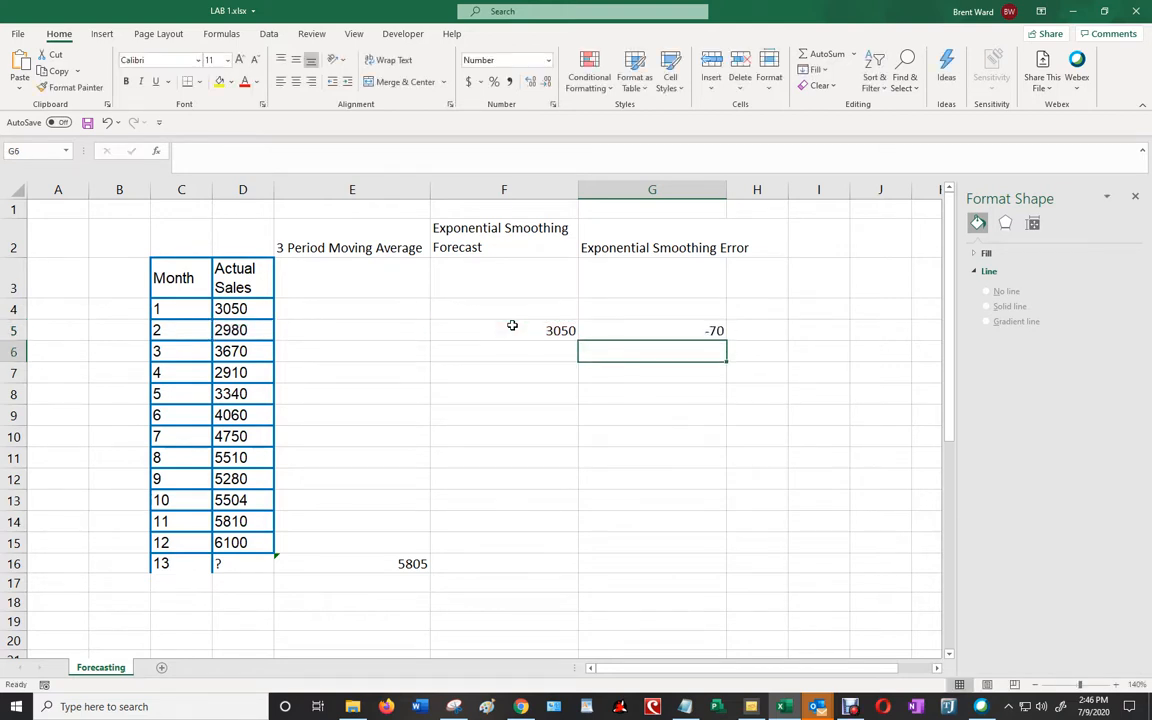
{"action": "key", "text": "Up"}
- Calculate the month 3 exponential smoothing forecast in F6 with =F5+0.40*G5
{"action": "key", "text": "Down"}
{"action": "key", "text": "Left"}
{"action": "type", "text": "="}
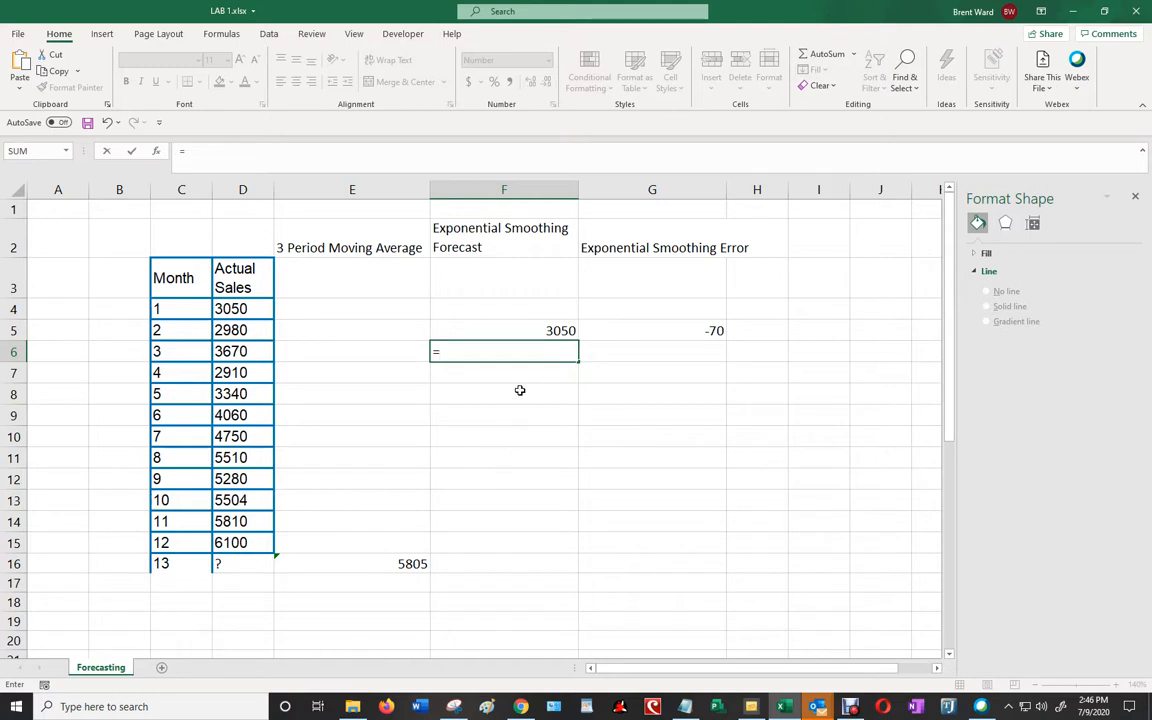
{"action": "left_click", "coordinate": [521, 330]}
{"action": "type", "text": "+"}
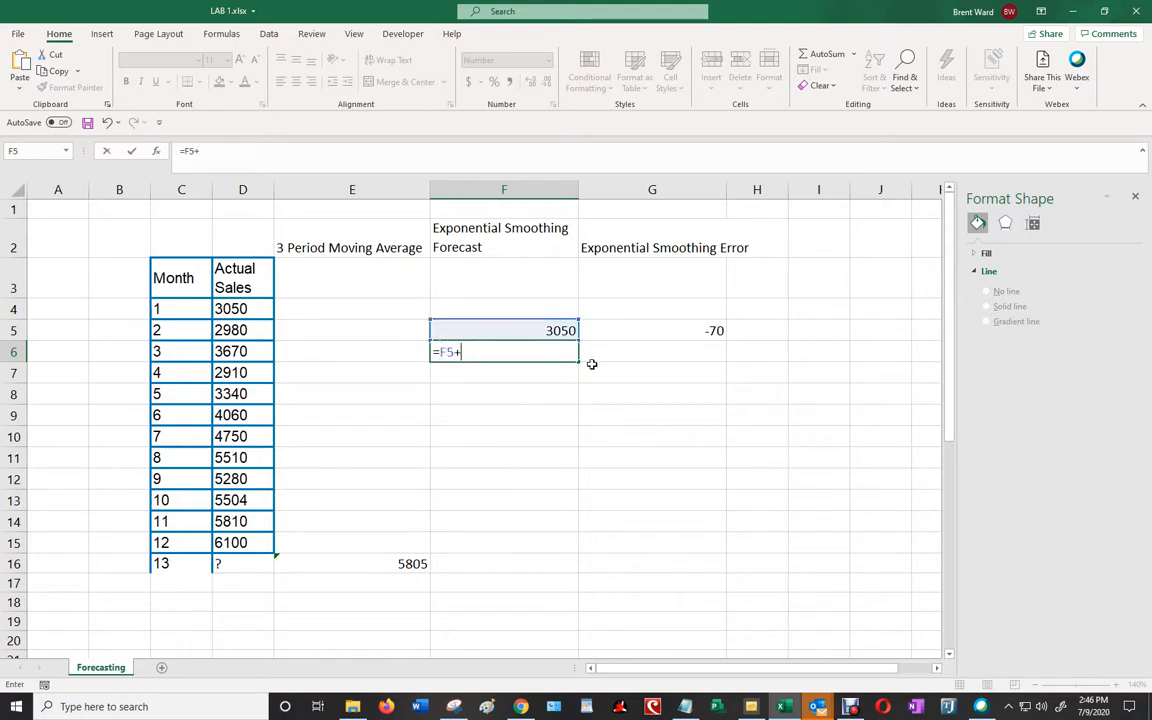
{"action": "type", "text": "0.40"}
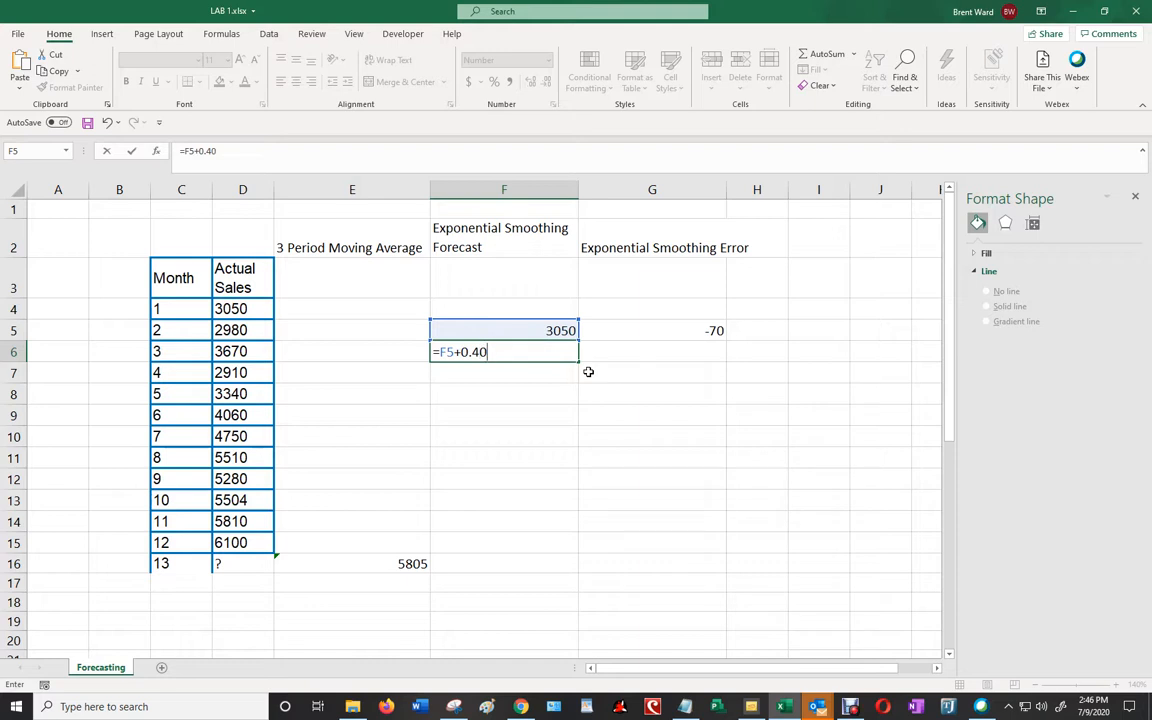
{"action": "type", "text": "*"}
{"action": "left_click", "coordinate": [690, 332]}
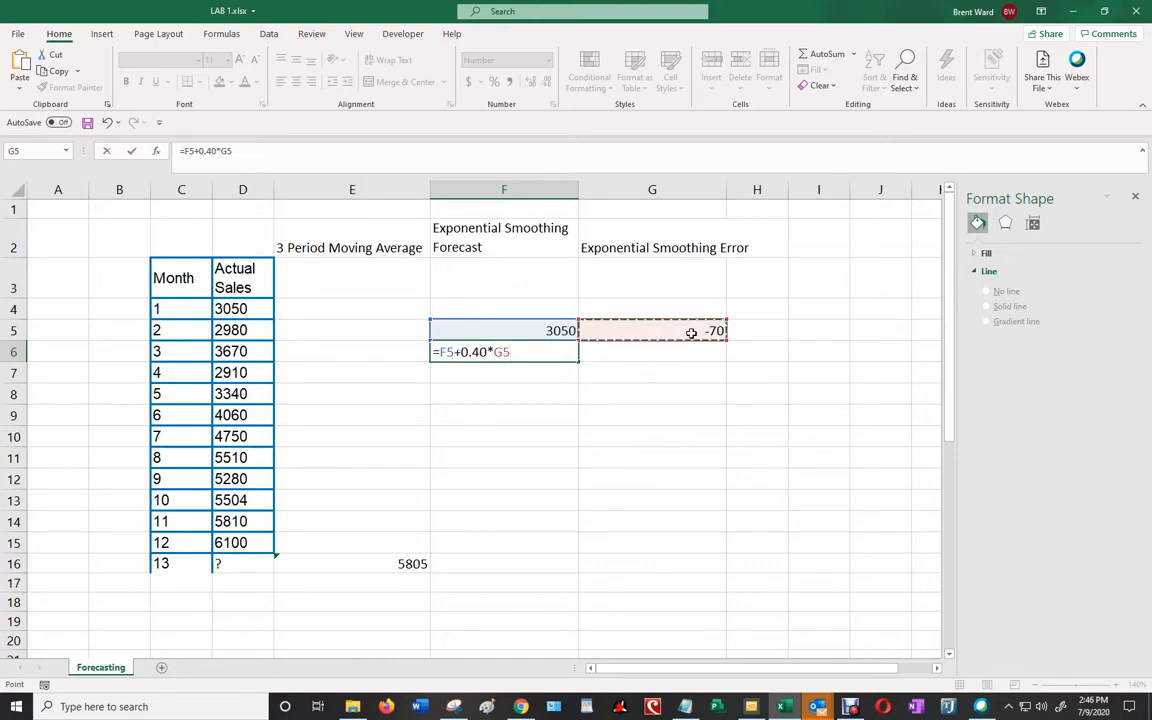
{"action": "key", "text": "Return"}
{"action": "key", "text": "Up"}
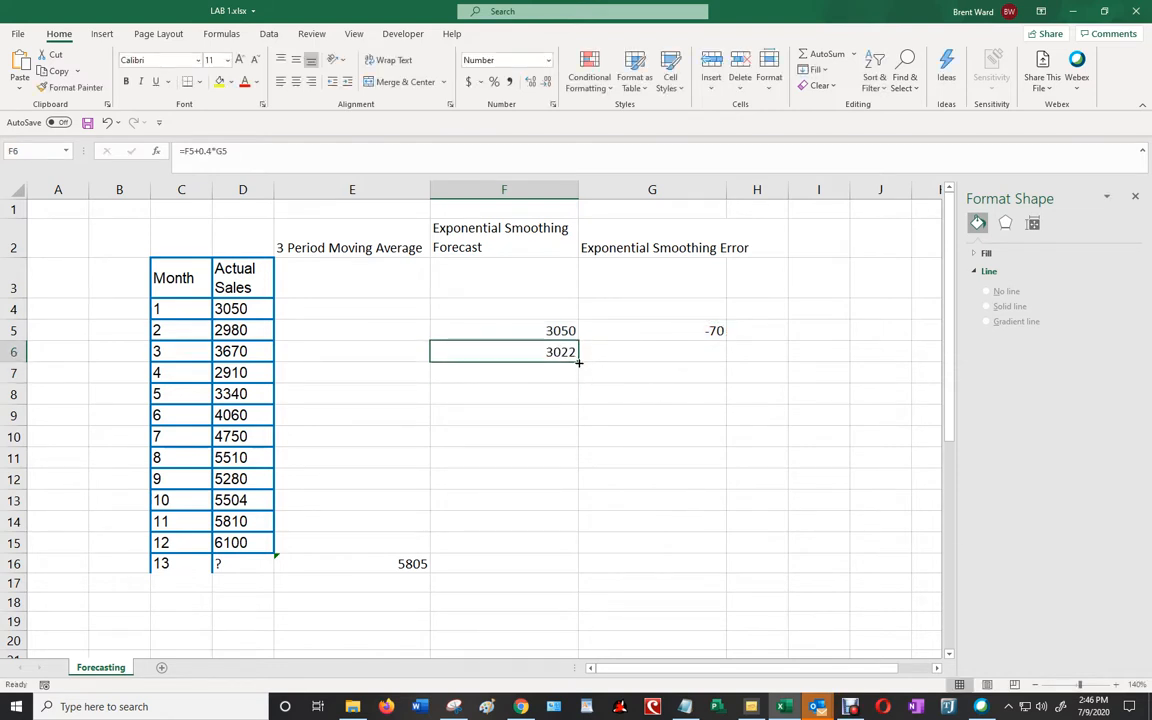
- Copy the smoothing error formula from G5 down to G6 for month 3
{"action": "left_click", "coordinate": [705, 332]}
{"action": "left_click_drag", "start_coordinate": [727, 341], "coordinate": [725, 353]}
{"action": "left_click", "coordinate": [699, 412]}
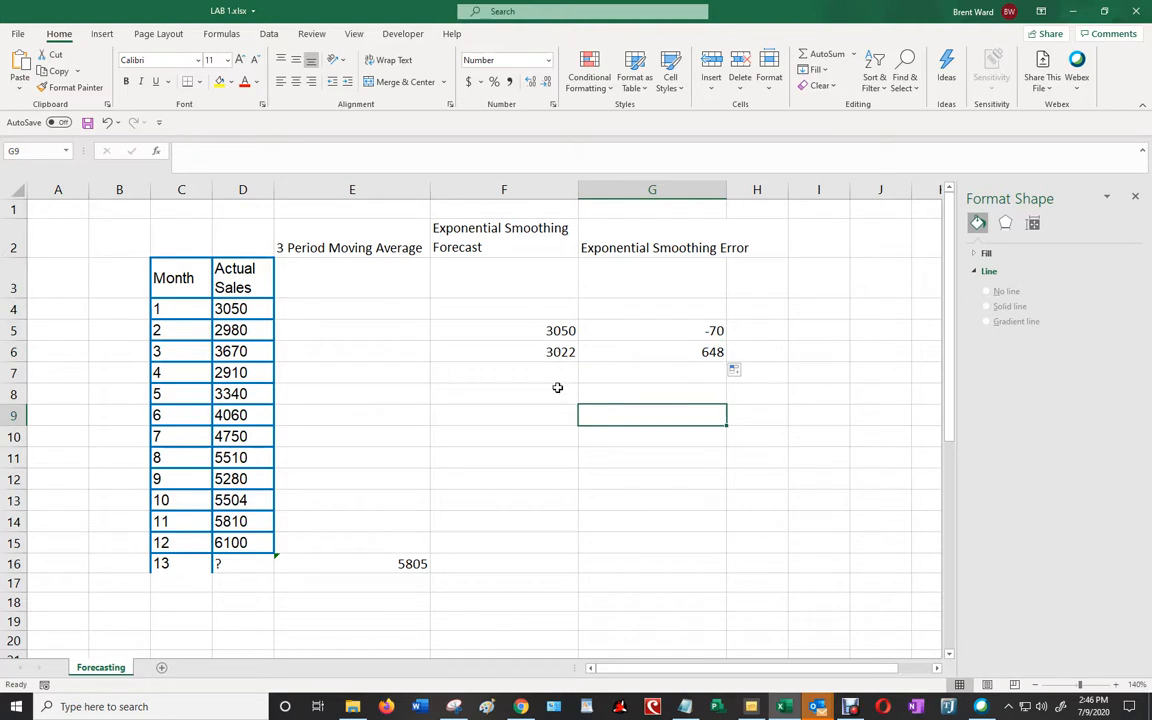
- Fill the forecast and error formulas in F6:G6 down through row 16, and clear the month 13 error cell G16
{"action": "left_click", "coordinate": [557, 355]}
{"action": "left_click_drag", "start_coordinate": [557, 353], "coordinate": [707, 568]}
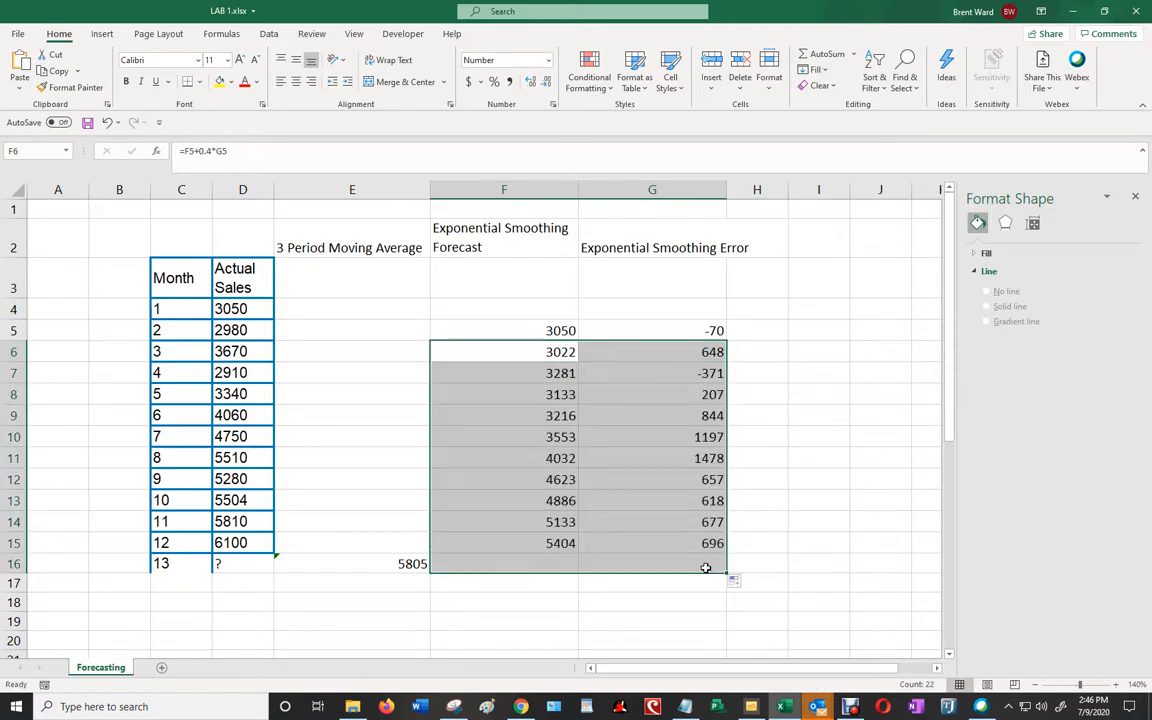
{"action": "left_click", "coordinate": [562, 566]}
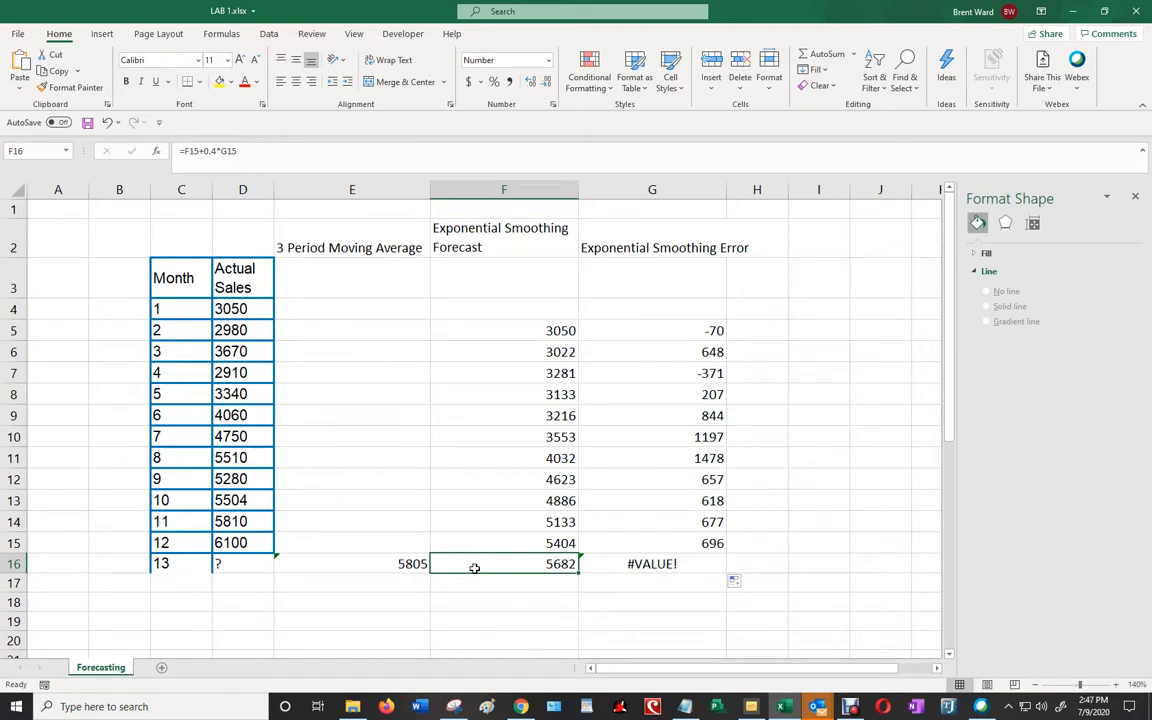
{"action": "left_click", "coordinate": [640, 562]}
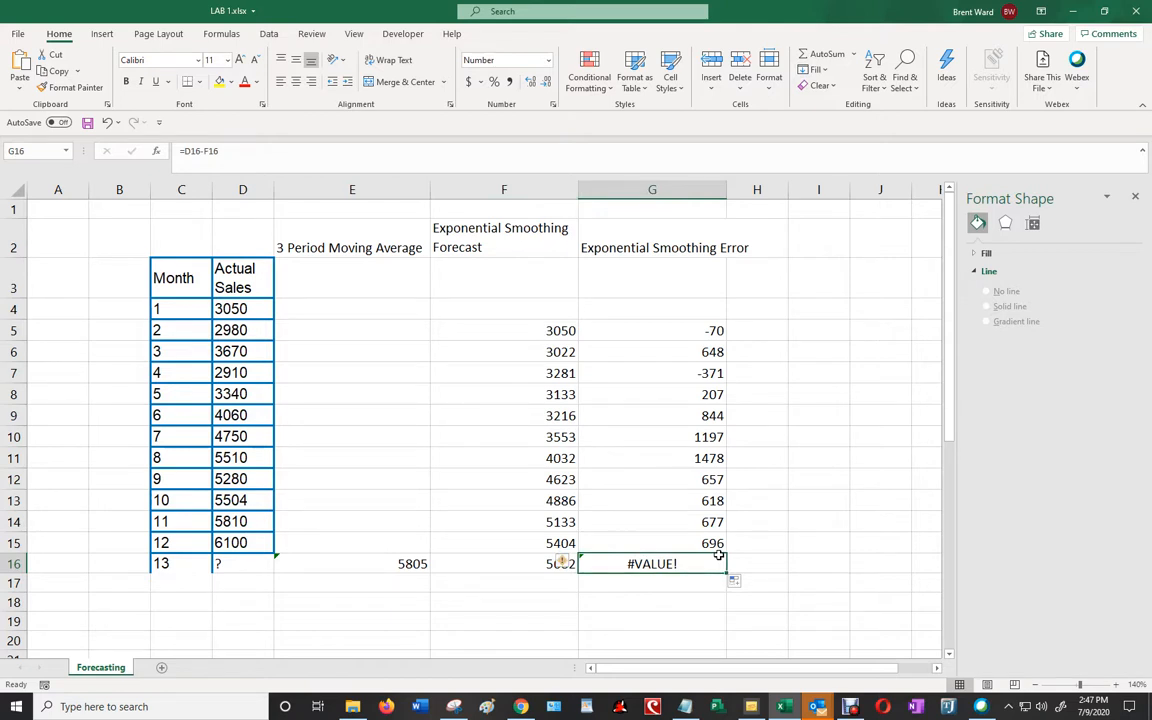
{"action": "key", "text": "Delete"}
{"action": "key", "text": "Down"}
{"action": "key", "text": "Down"}
{"action": "key", "text": "Up"}
{"action": "key", "text": "Left"}
{"action": "key", "text": "Left"}
{"action": "key", "text": "Up"}
{"action": "key", "text": "Right"}
{"action": "key", "text": "Left"}
{"action": "key", "text": "Down"}
{"action": "key", "text": "Down"}
{"action": "key", "text": "Down"}
{"action": "key", "text": "Down"}
{"action": "key", "text": "Down"}
{"action": "key", "text": "Down"}
{"action": "key", "text": "Down"}
{"action": "key", "text": "Down"}
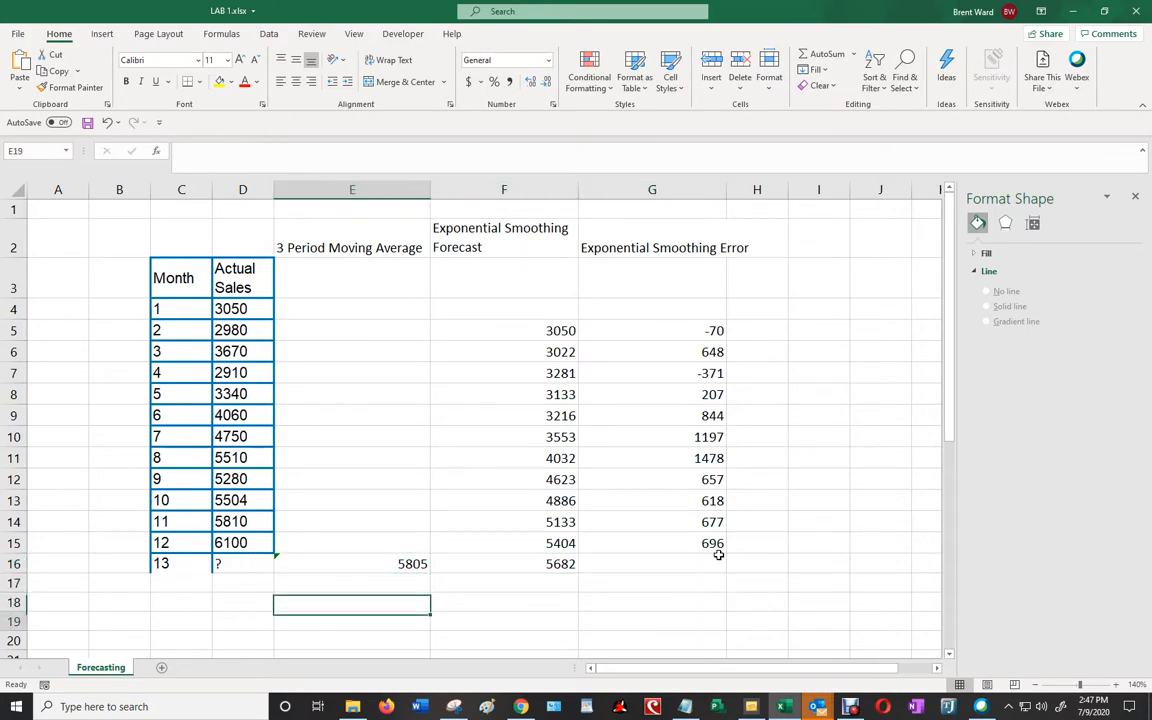
{"action": "key", "text": "Down"}
{"action": "key", "text": "Down"}
{"action": "key", "text": "Down"}
{"action": "key", "text": "Up"}
{"action": "key", "text": "Up"}
{"action": "key", "text": "Up"}
{"action": "key", "text": "Up"}
{"action": "key", "text": "Up"}
{"action": "key", "text": "Up"}
{"action": "key", "text": "Up"}
{"action": "key", "text": "Up"}
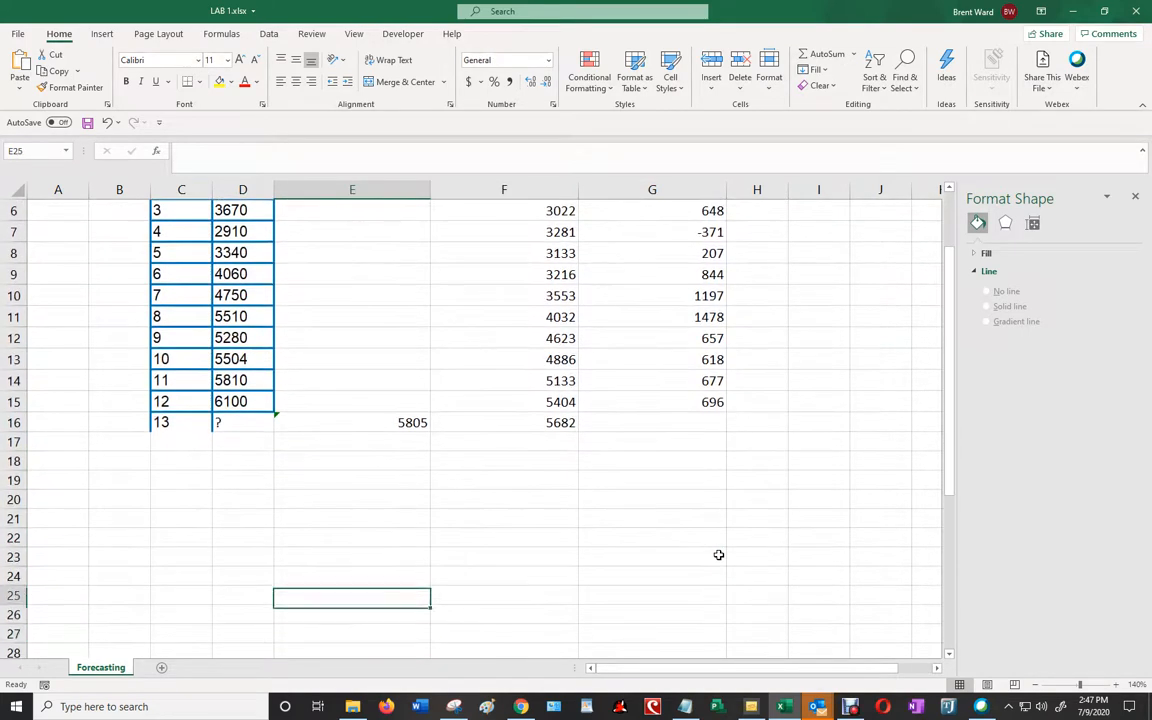
{"action": "key", "text": "Left"}
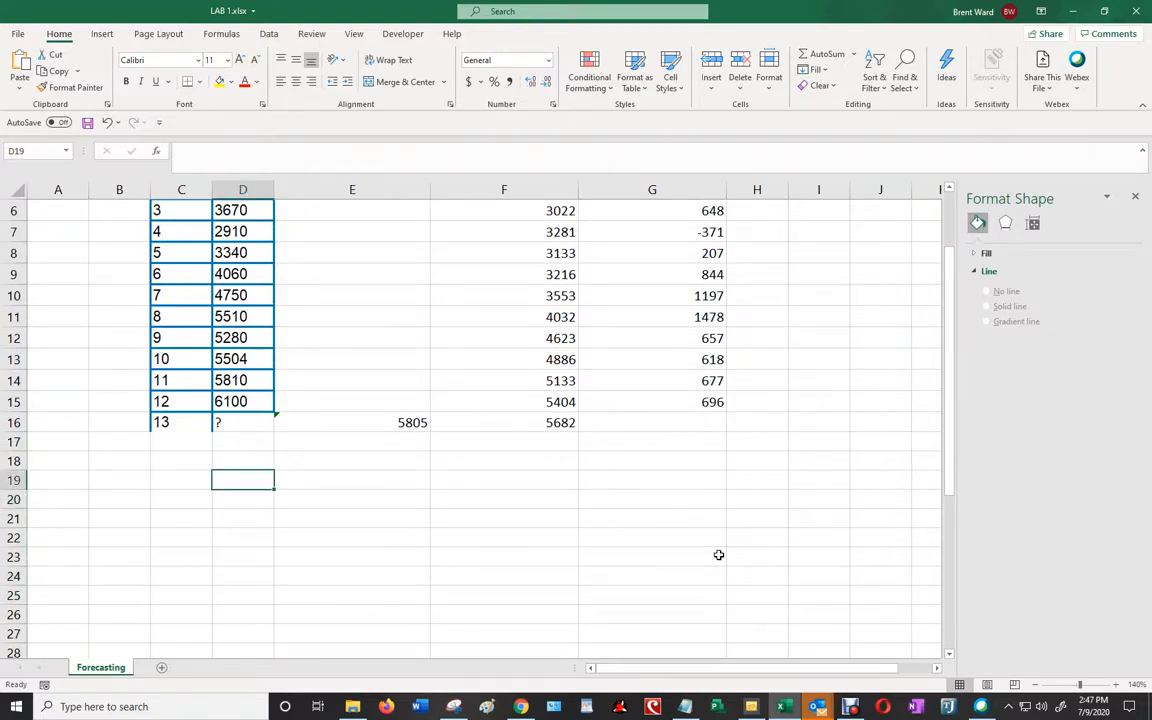
- Insert a markers-only scatter chart of the month and actual sales data in C4:D15 and place it just below the table
{"action": "scroll", "coordinate": [330, 460], "scroll_direction": "up", "scroll_amount": 1}
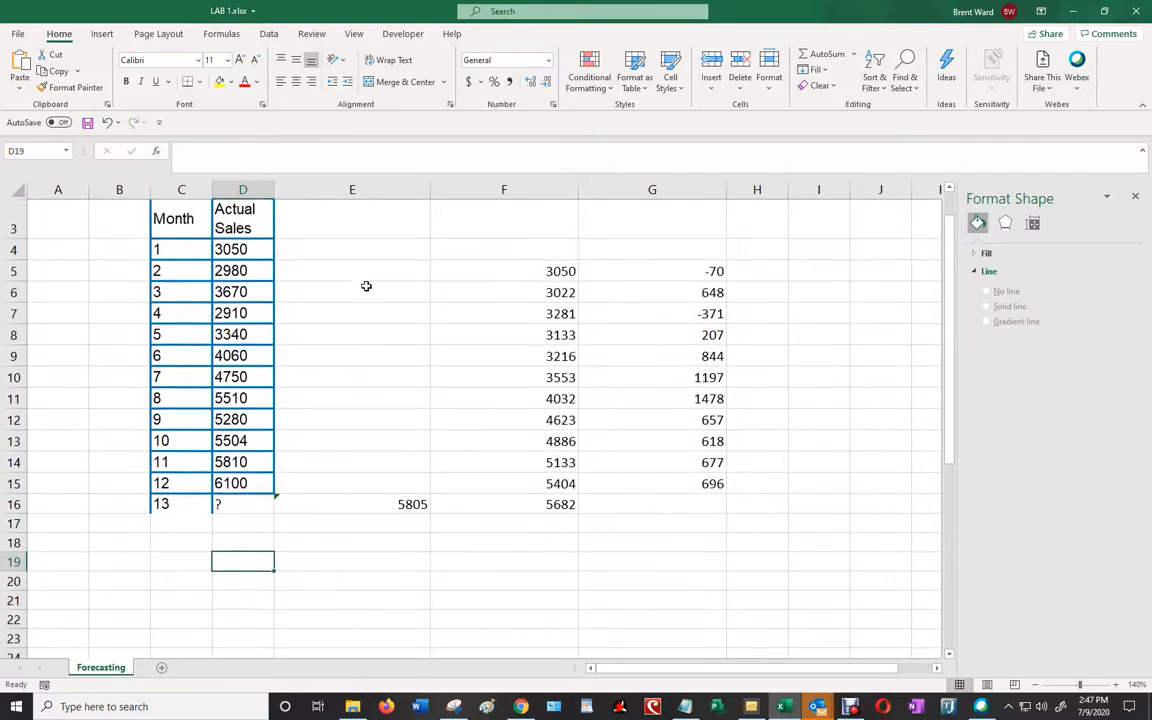
{"action": "left_click", "coordinate": [114, 36]}
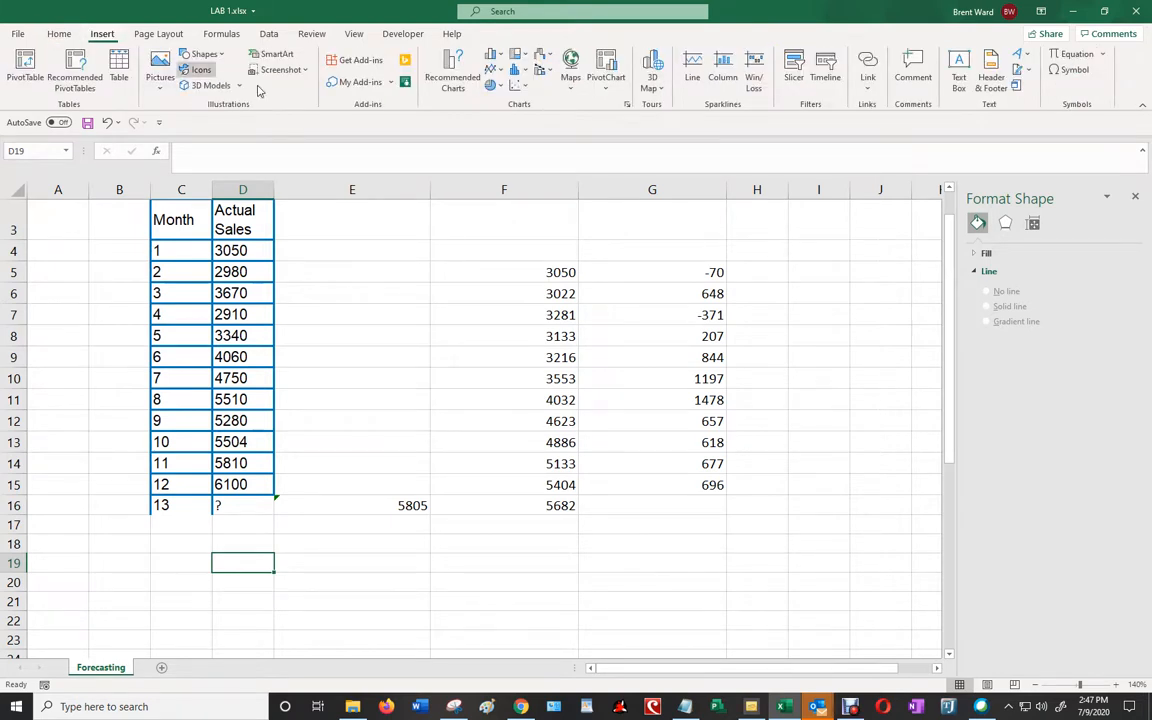
{"action": "mouse_move", "coordinate": [179, 252]}
{"action": "left_mouse_down"}
{"action": "mouse_move", "coordinate": [244, 249]}
{"action": "mouse_move", "coordinate": [243, 484]}
{"action": "left_mouse_up"}
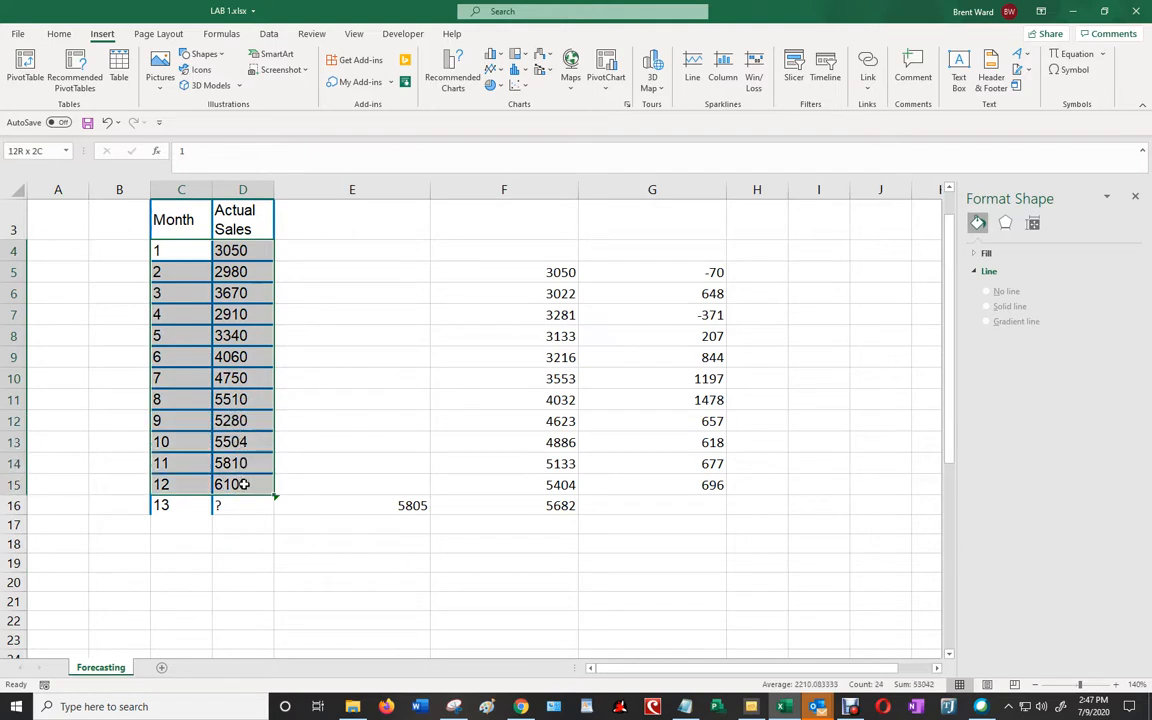
{"action": "left_click_drag", "start_coordinate": [243, 484], "coordinate": [244, 484]}
{"action": "left_click", "coordinate": [527, 87]}
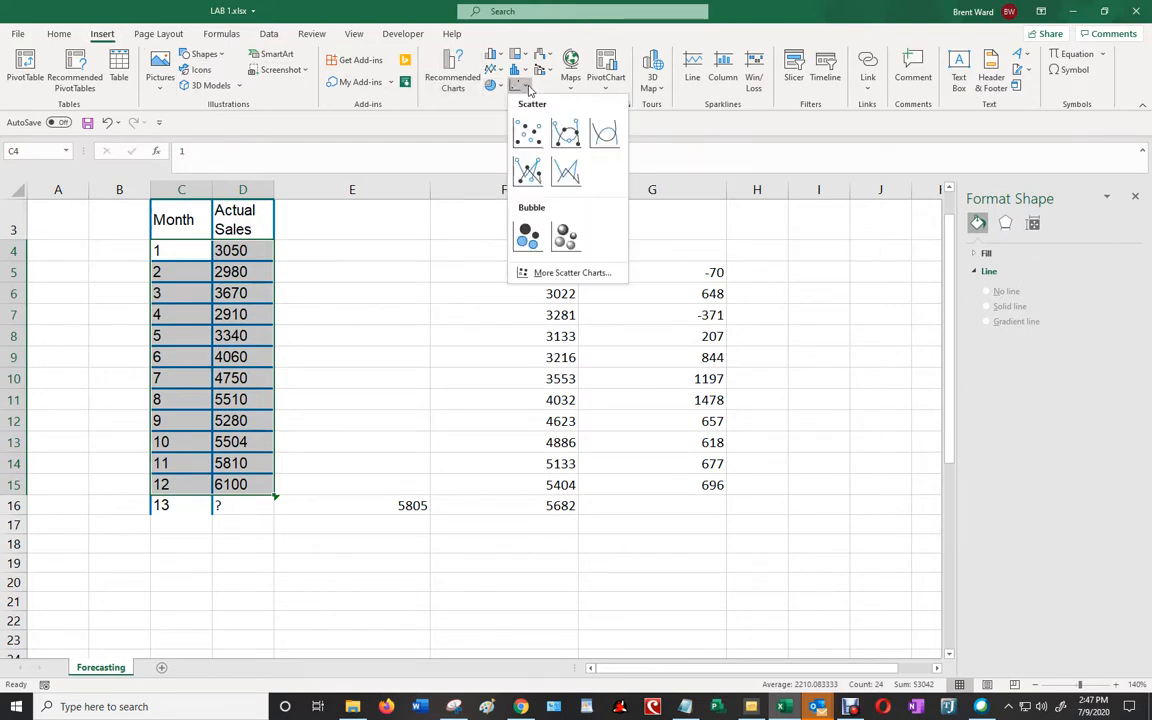
{"action": "left_click", "coordinate": [530, 137]}
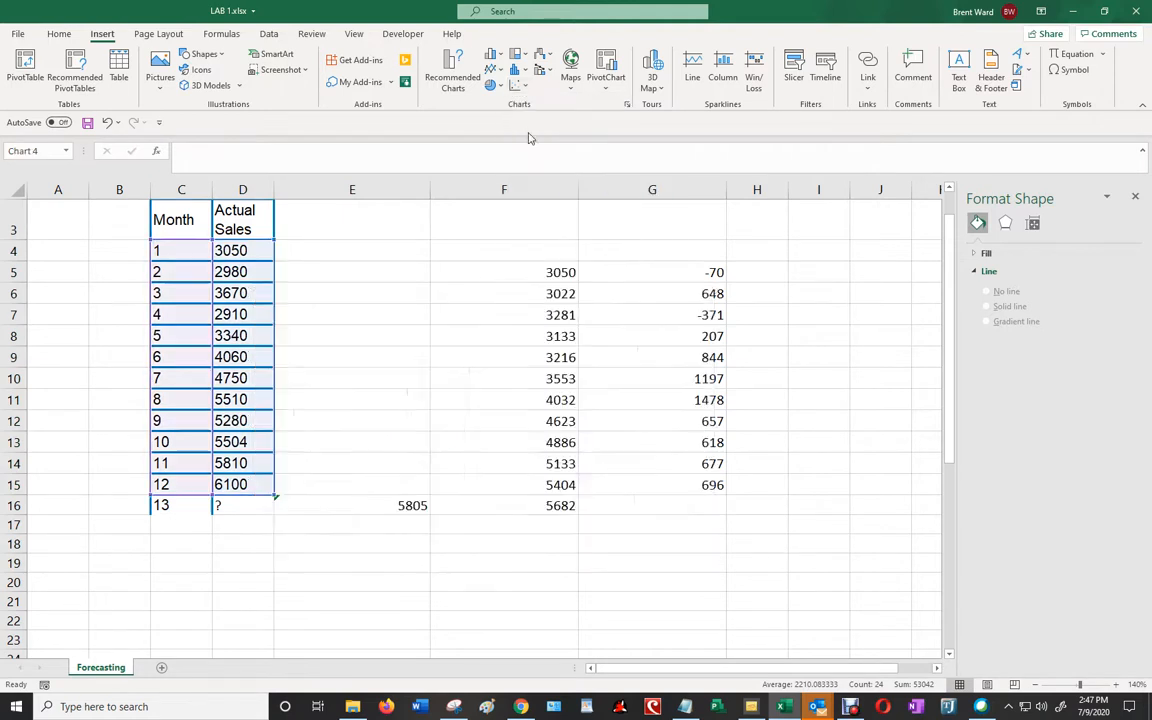
{"action": "left_click_drag", "start_coordinate": [556, 294], "coordinate": [608, 531]}
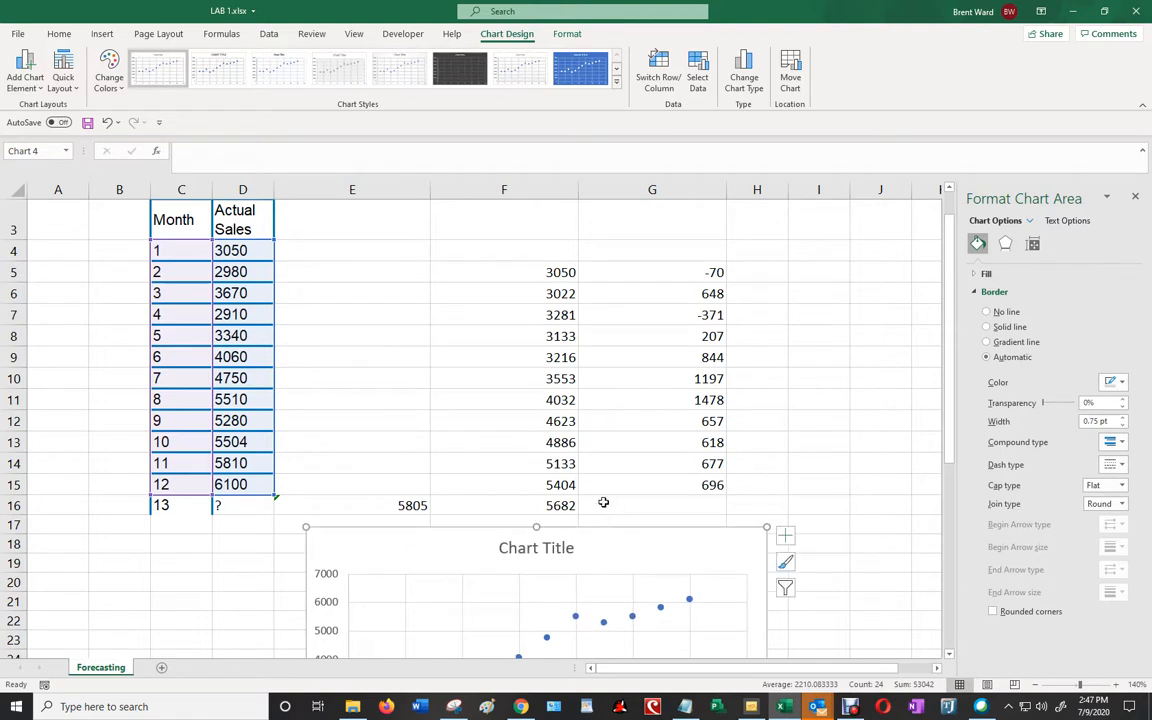
- Add a trendline to the sales scatter chart
{"action": "scroll", "coordinate": [602, 503], "scroll_direction": "down", "scroll_amount": 2}
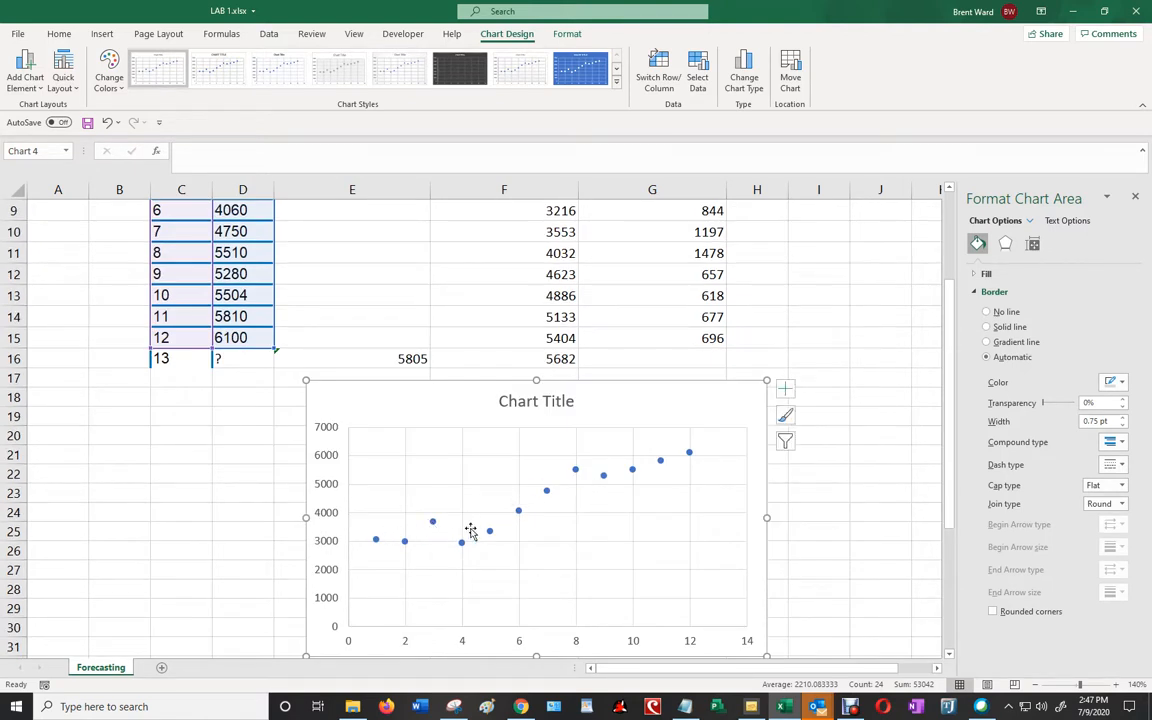
{"action": "left_click", "coordinate": [787, 391]}
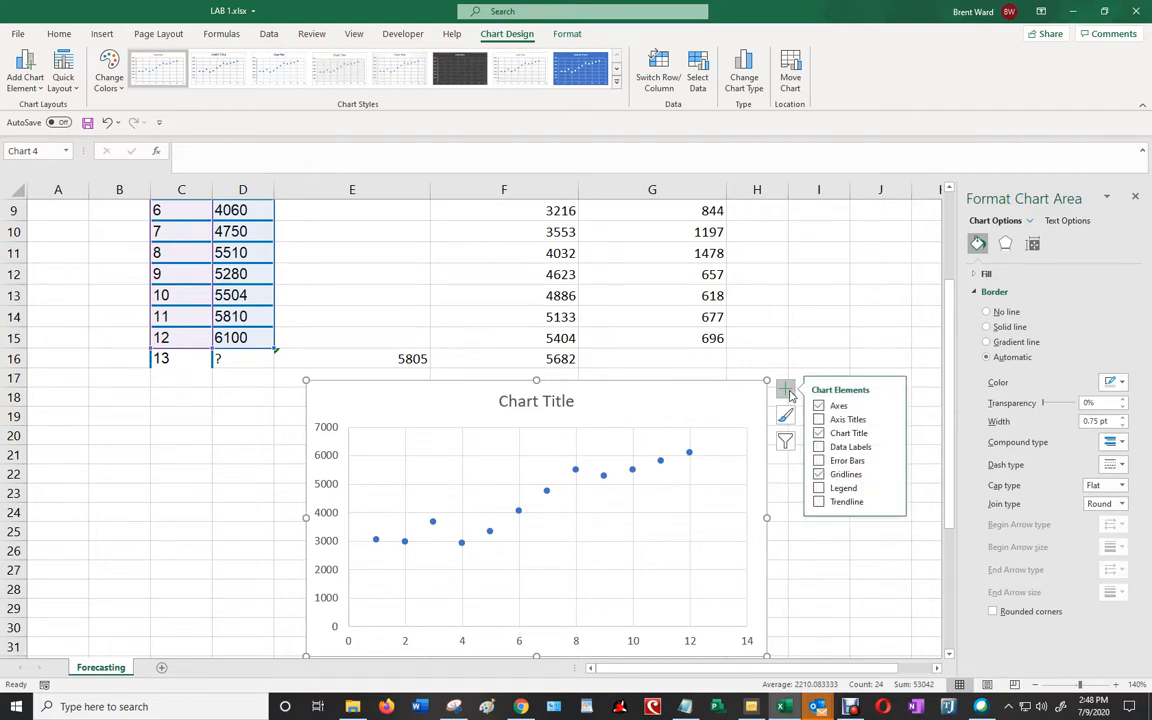
{"action": "left_click", "coordinate": [819, 503]}
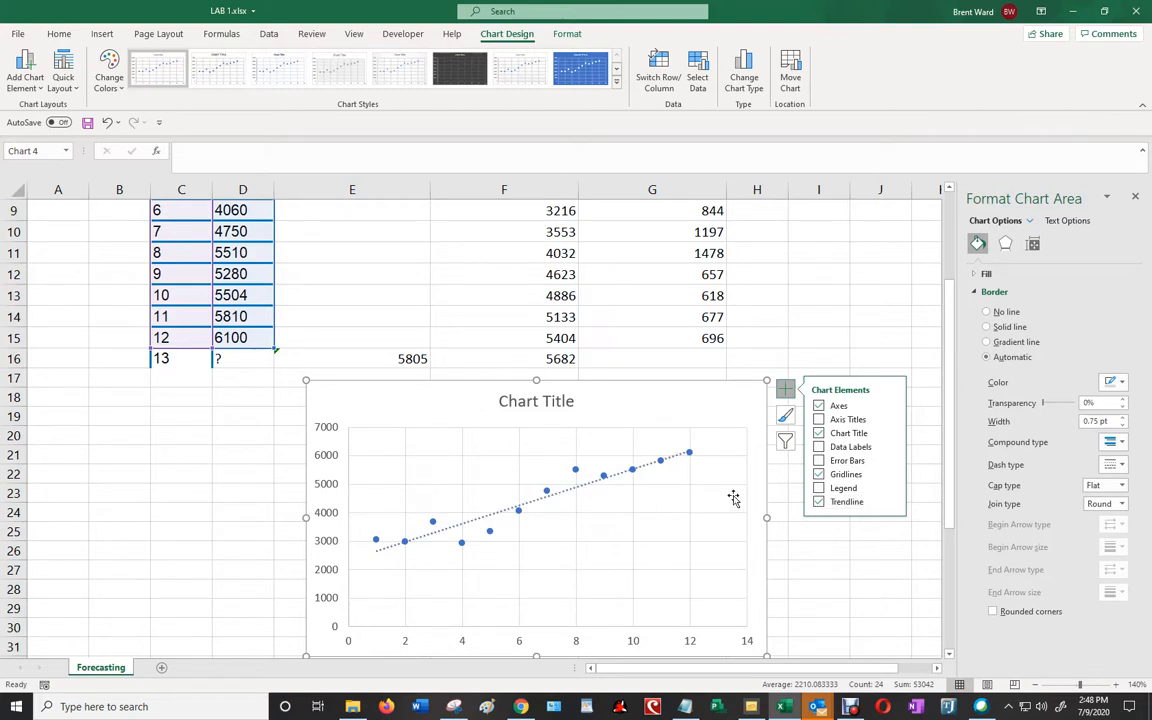
{"action": "left_click", "coordinate": [836, 337]}
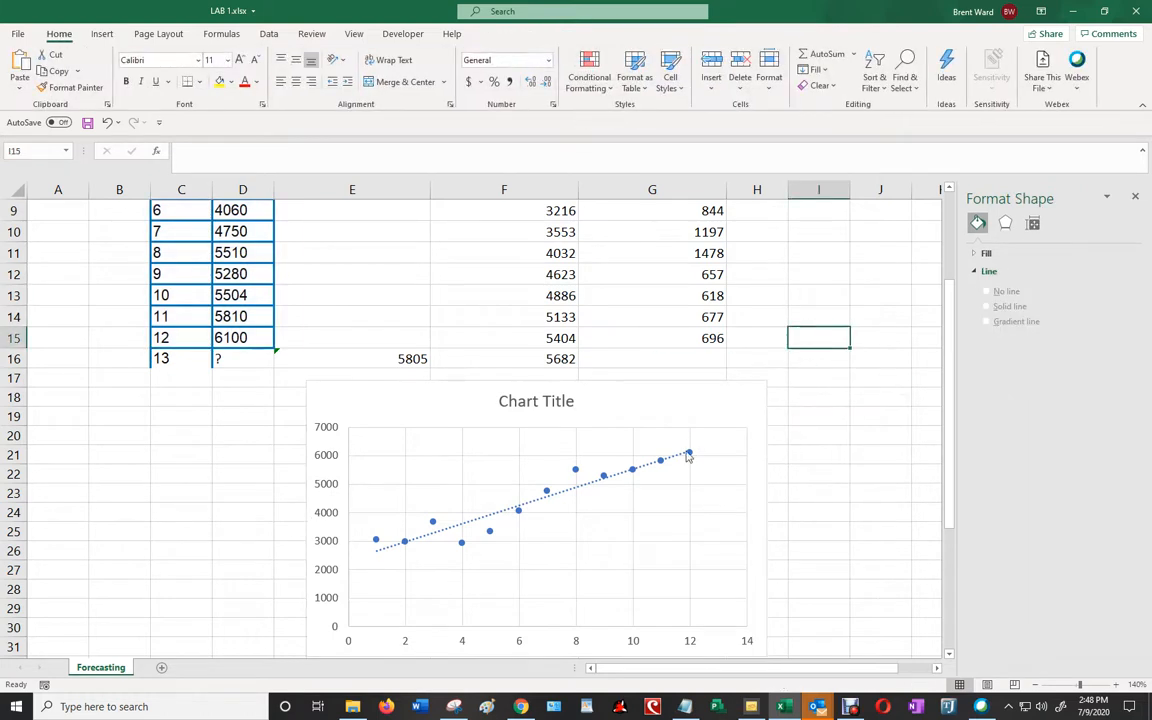
- Format the linear trendline to display its equation on the chart
{"action": "double_click", "coordinate": [648, 470]}
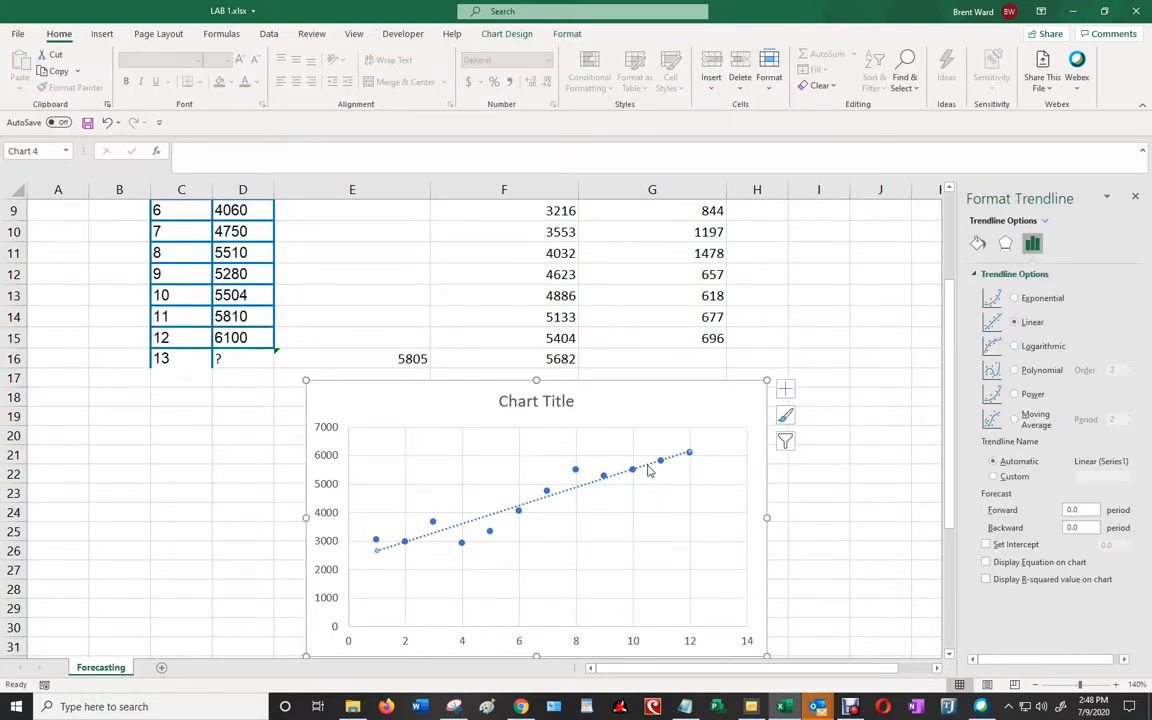
{"action": "right_click", "coordinate": [648, 470]}
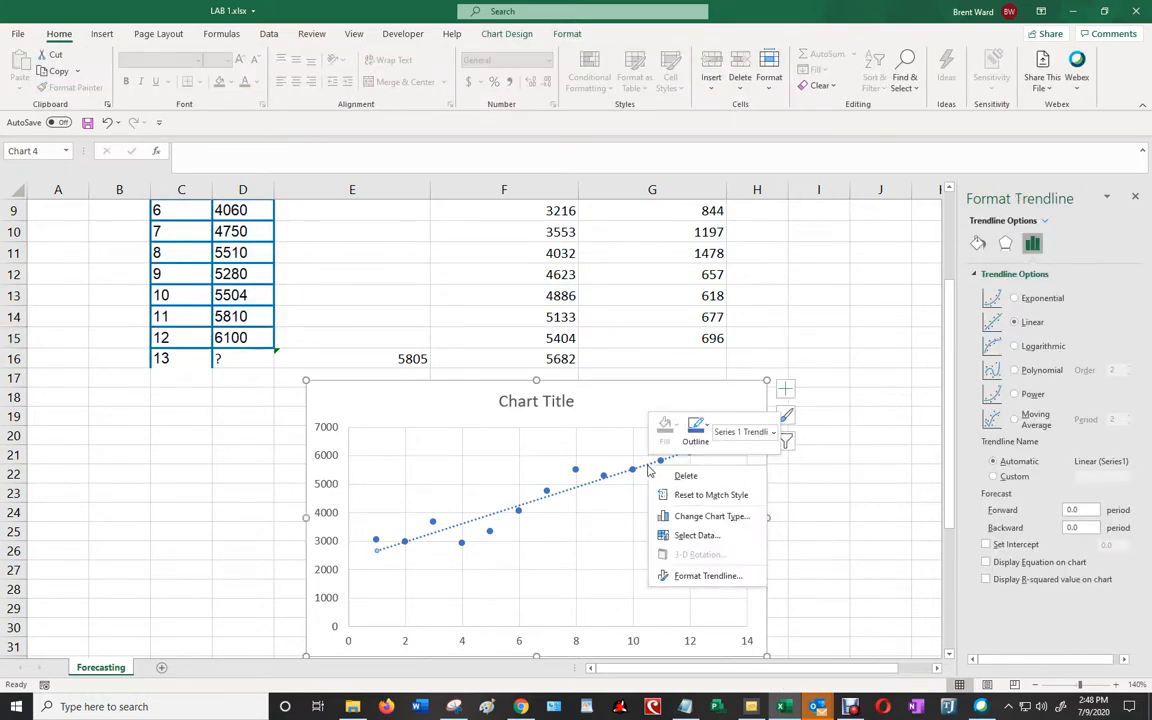
{"action": "left_click", "coordinate": [695, 577]}
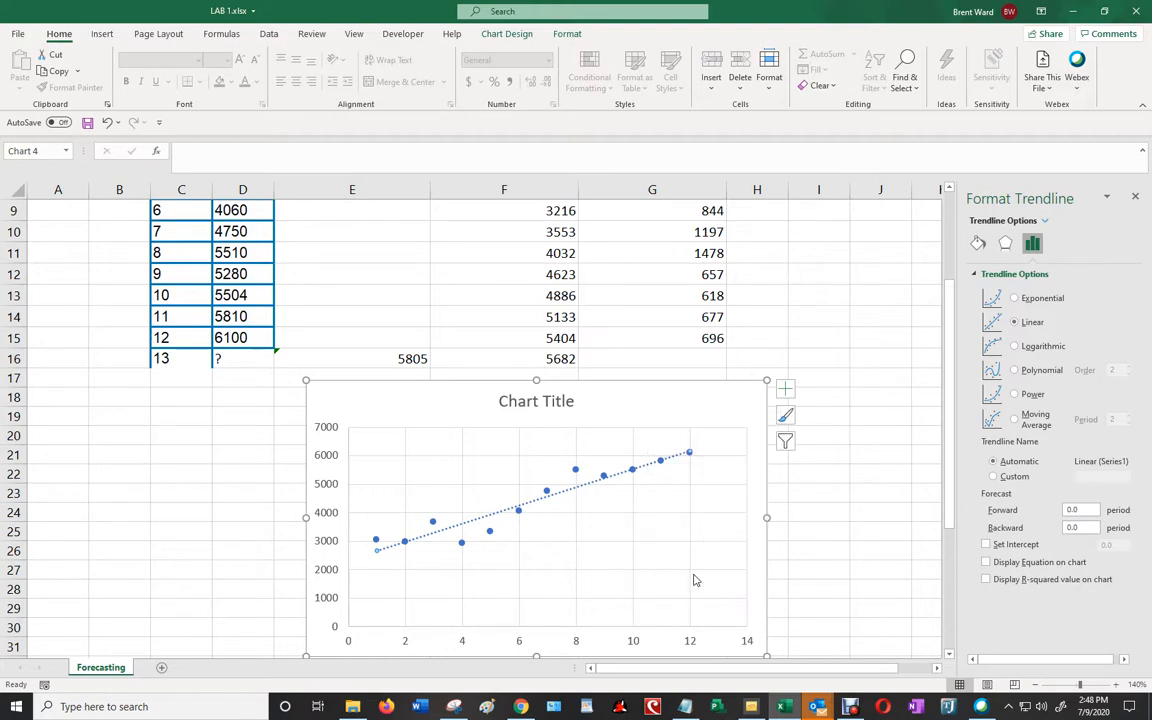
{"action": "left_click", "coordinate": [986, 562]}
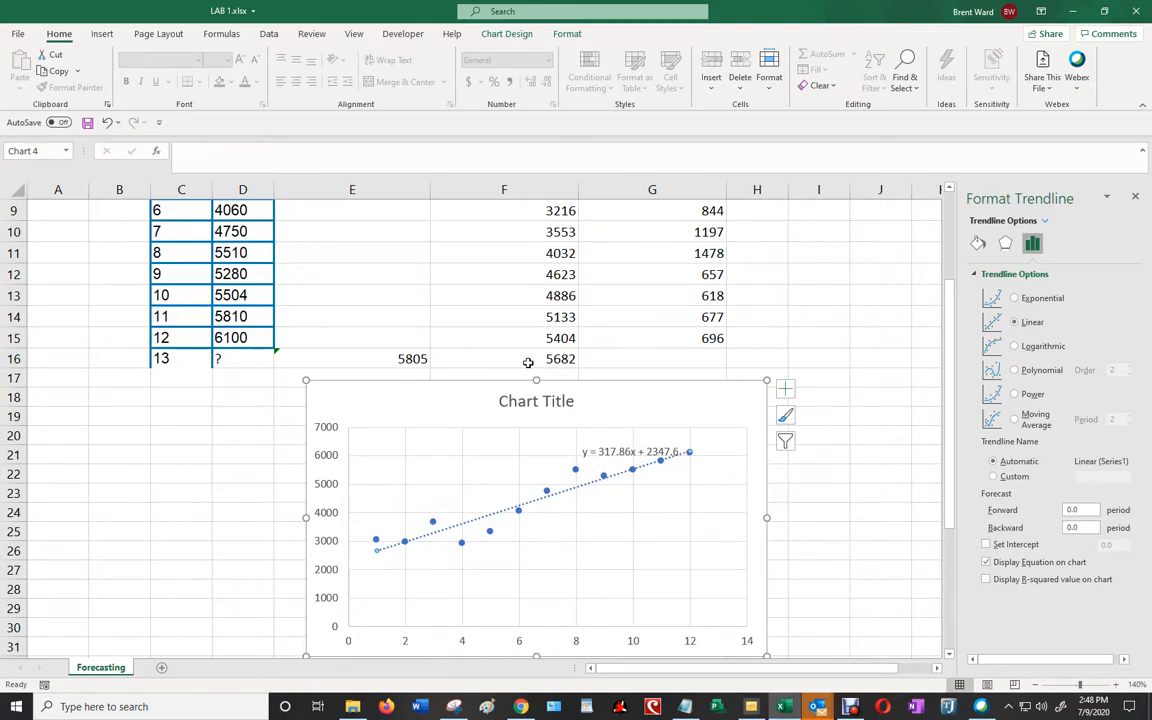
- Change the scatter chart's title to Regression Analysis
{"action": "scroll", "coordinate": [515, 354], "scroll_direction": "up", "scroll_amount": 1}
{"action": "scroll", "coordinate": [515, 354], "scroll_direction": "up", "scroll_amount": 2}
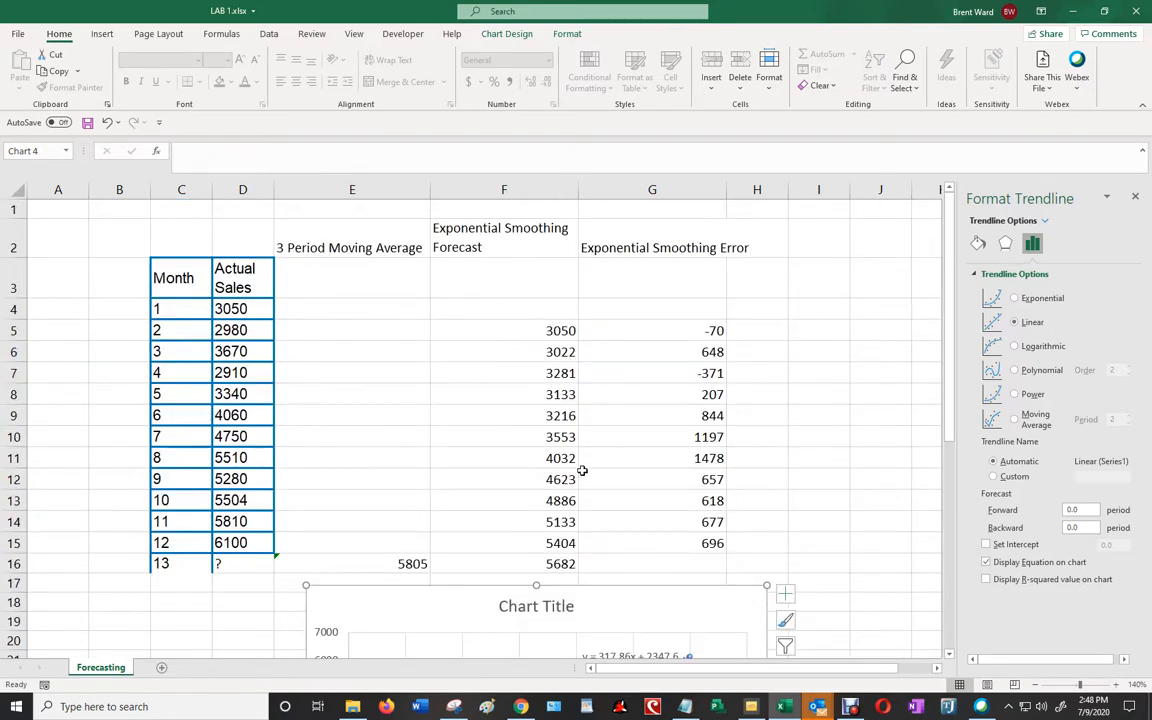
{"action": "scroll", "coordinate": [582, 470], "scroll_direction": "down", "scroll_amount": 5}
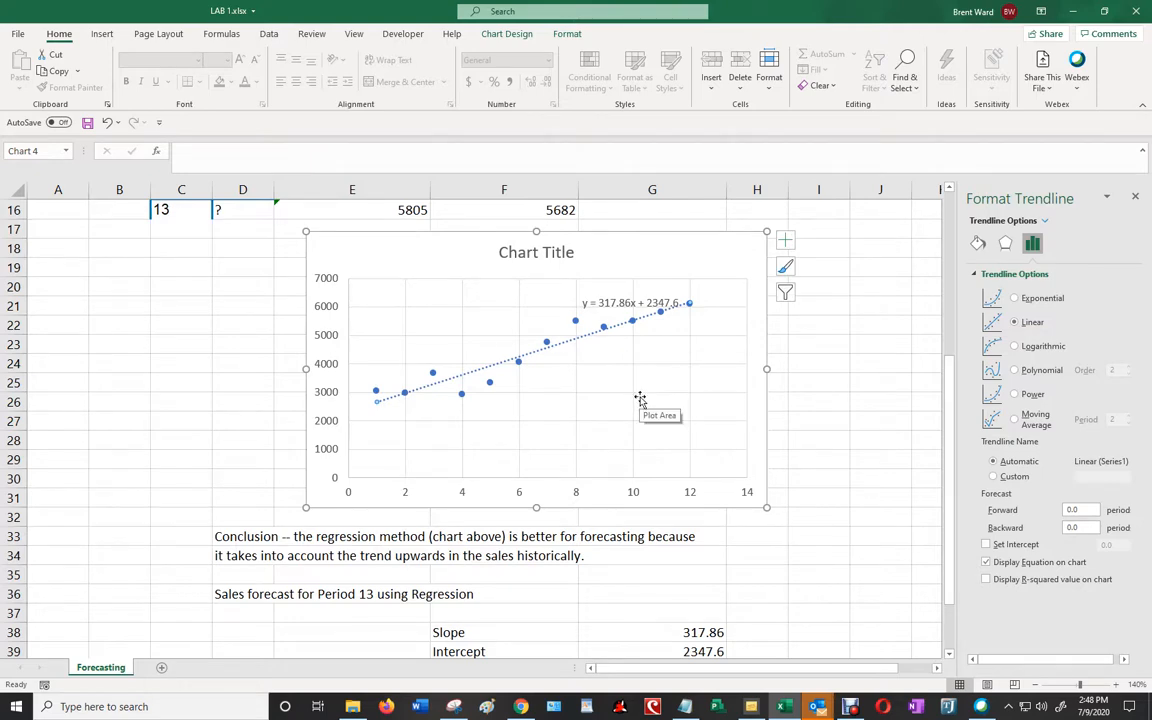
{"action": "scroll", "coordinate": [630, 400], "scroll_direction": "down", "scroll_amount": 2}
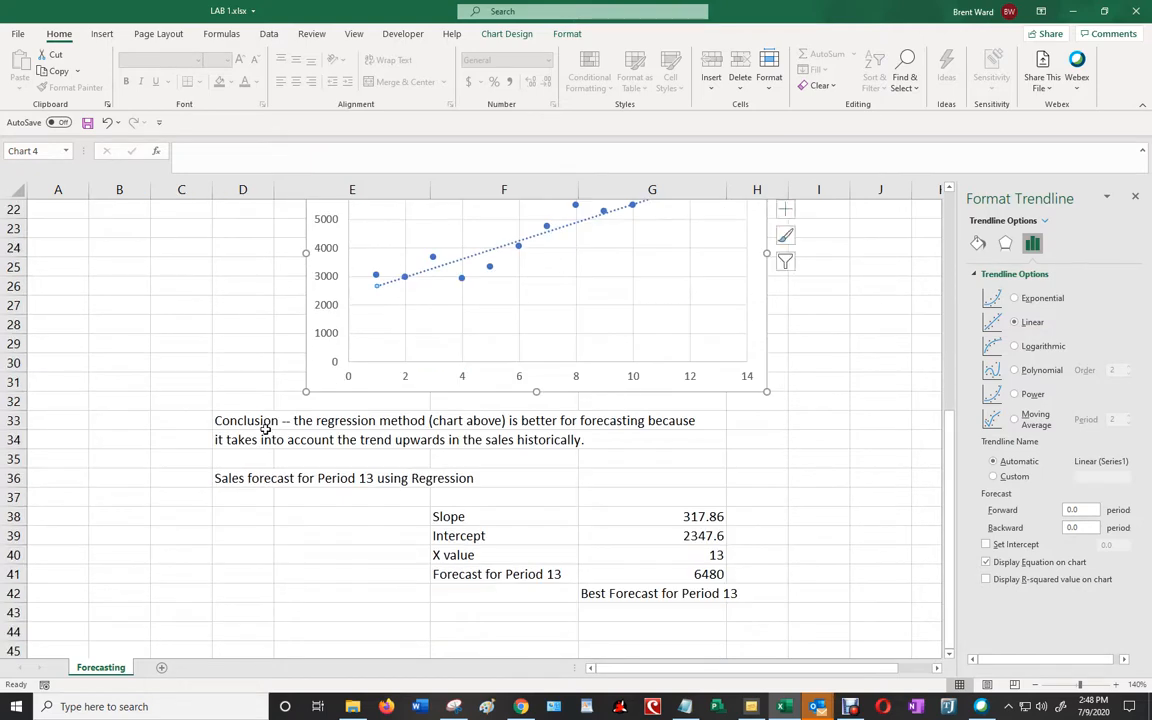
{"action": "scroll", "coordinate": [280, 382], "scroll_direction": "up", "scroll_amount": 2}
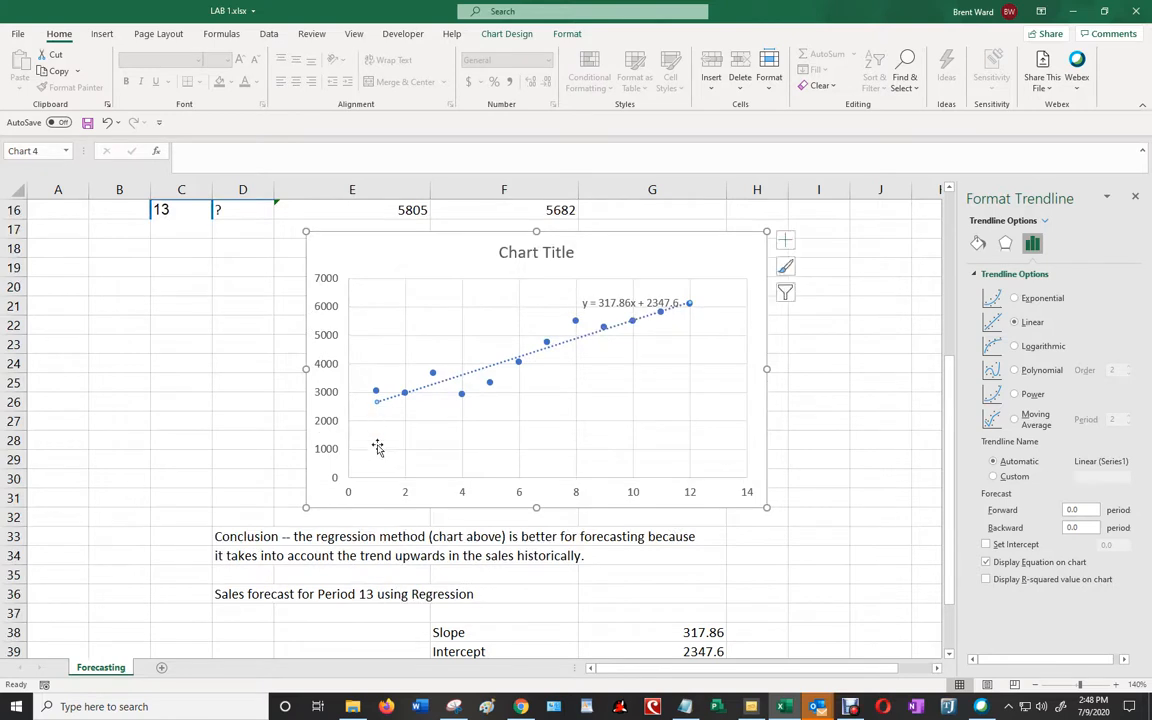
{"action": "left_click", "coordinate": [536, 252]}
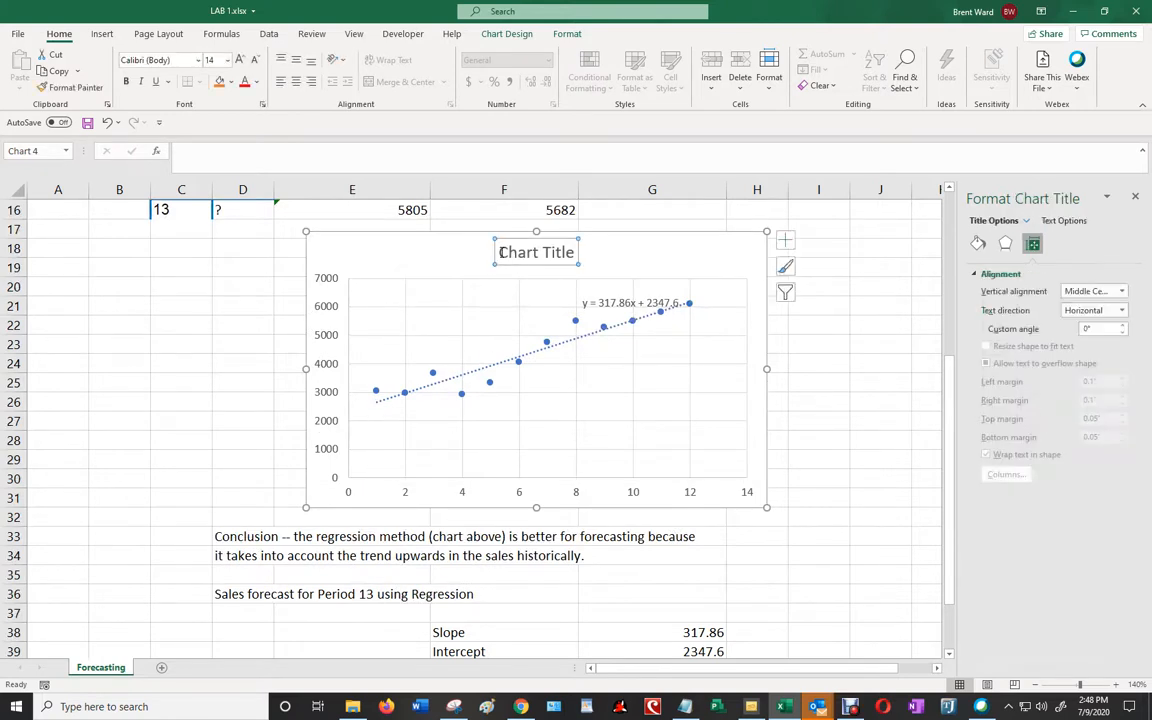
{"action": "triple_click", "coordinate": [538, 252]}
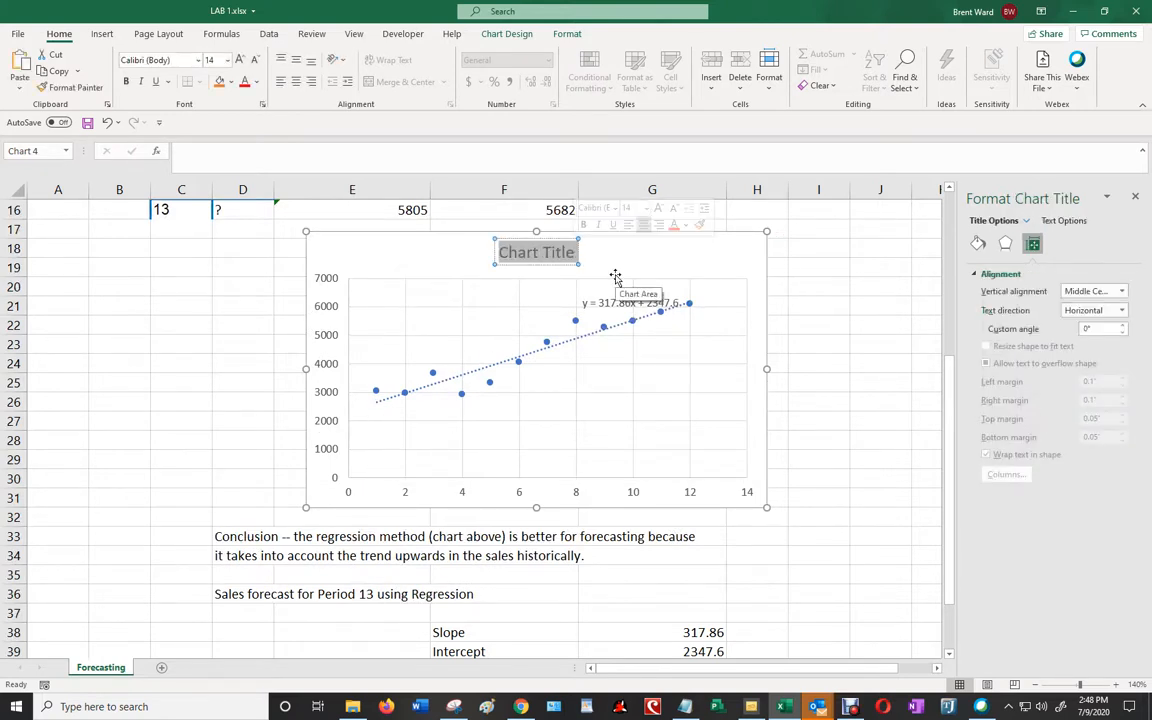
{"action": "type", "text": "Regress"}
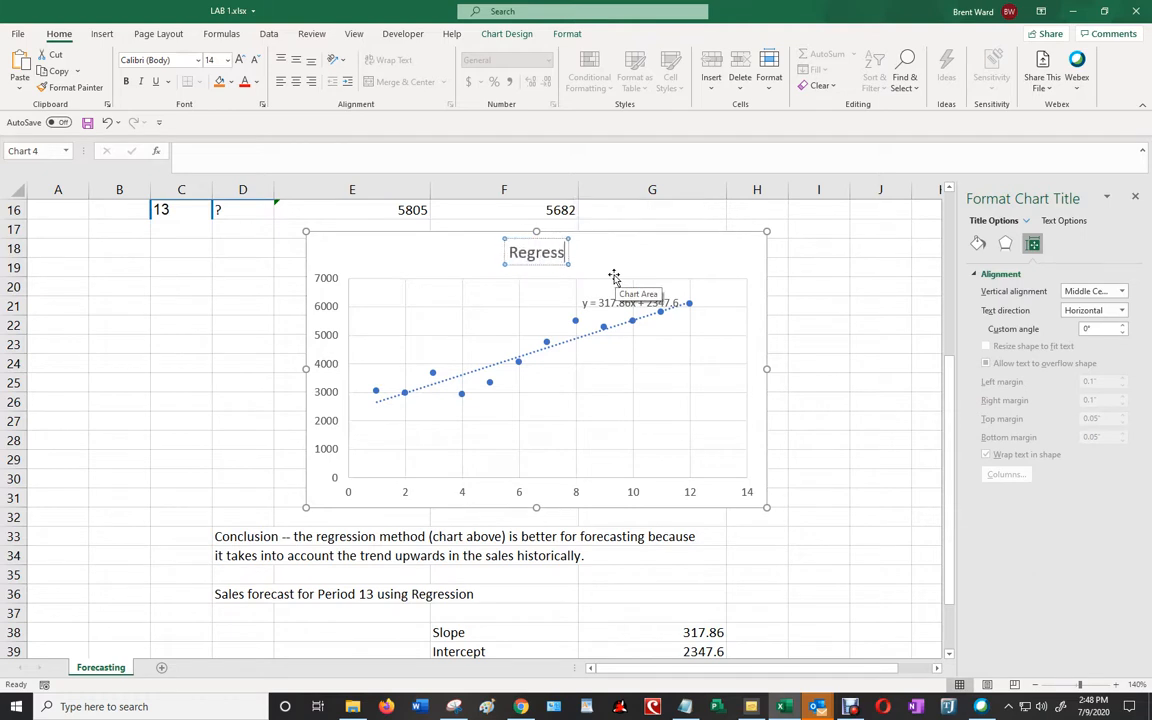
{"action": "type", "text": "ion Analysis"}
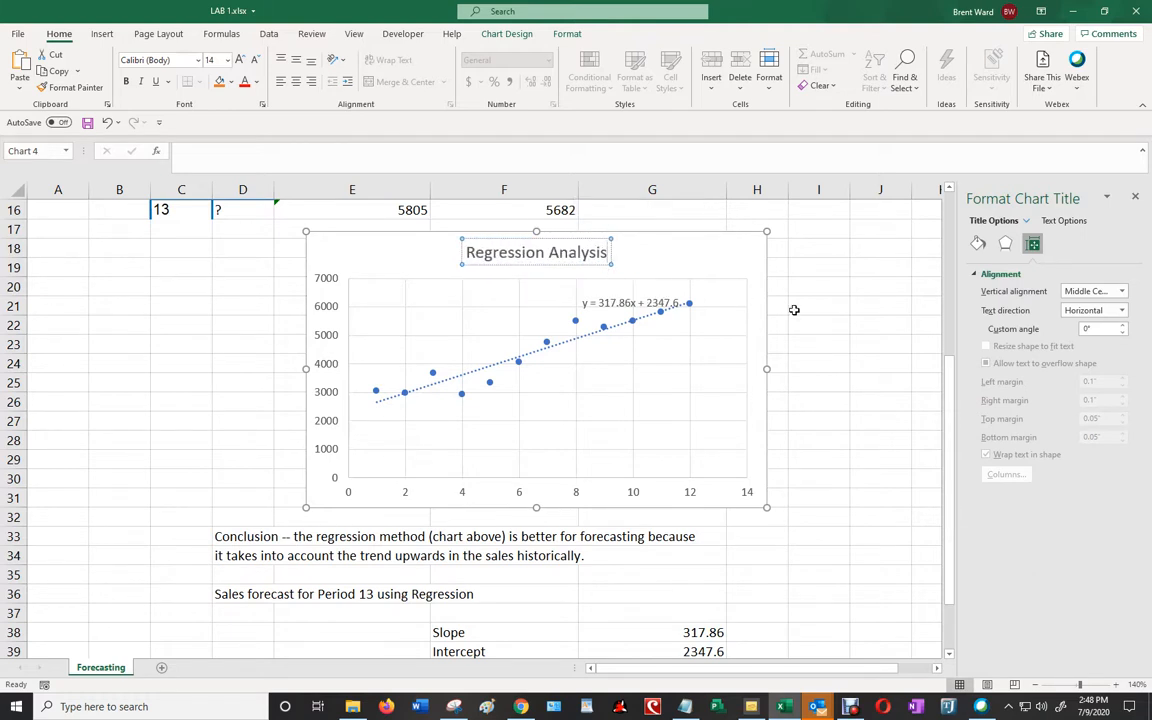
{"action": "left_click", "coordinate": [862, 308]}
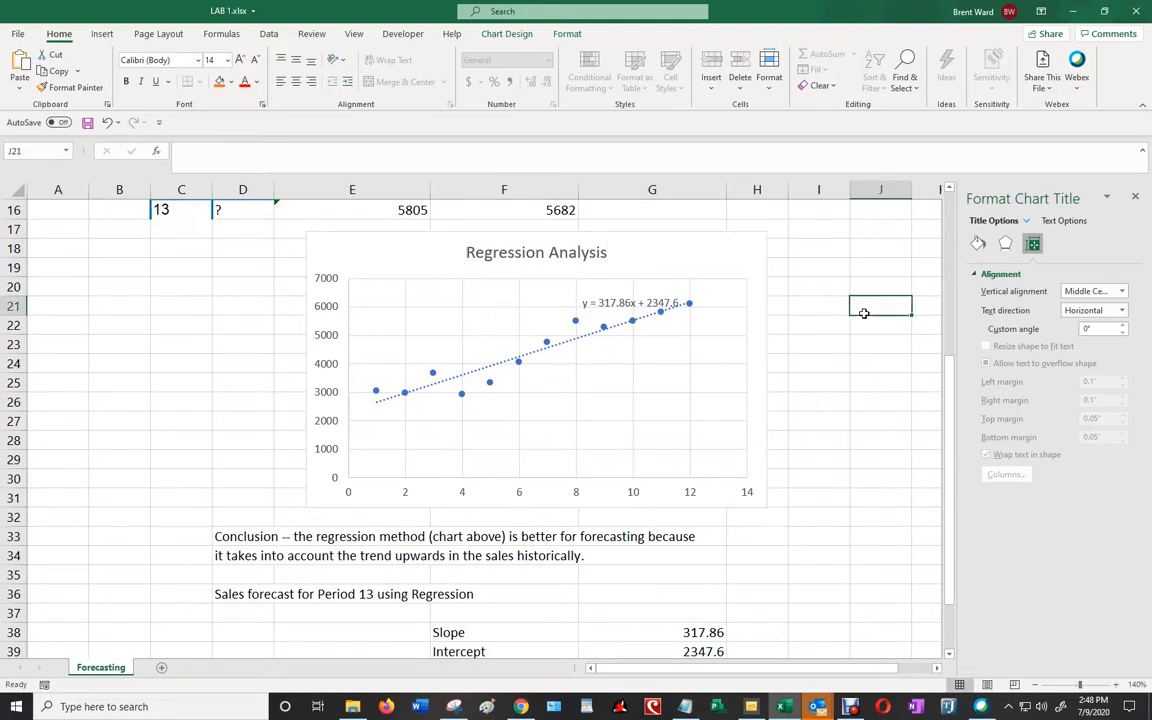
- Clear the old regression forecast labels and values in F38:G42, below the conclusion text
{"action": "left_click", "coordinate": [289, 537]}
{"action": "left_click", "coordinate": [233, 539]}
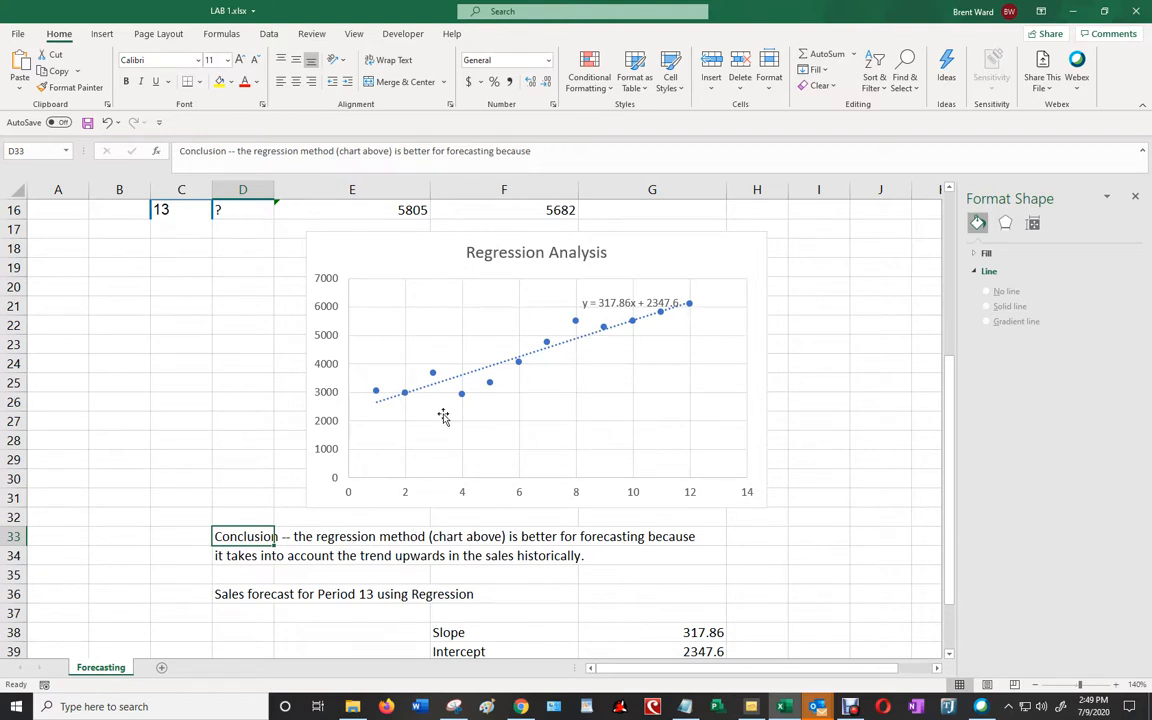
{"action": "scroll", "coordinate": [442, 419], "scroll_direction": "down", "scroll_amount": 2}
{"action": "scroll", "coordinate": [442, 419], "scroll_direction": "down", "scroll_amount": 1}
{"action": "left_click_drag", "start_coordinate": [505, 456], "coordinate": [705, 545]}
{"action": "key", "text": "Delete"}
- Enter the label Slope in F38 and the trendline equation's slope, 317.86, in G38
{"action": "left_click", "coordinate": [410, 422]}
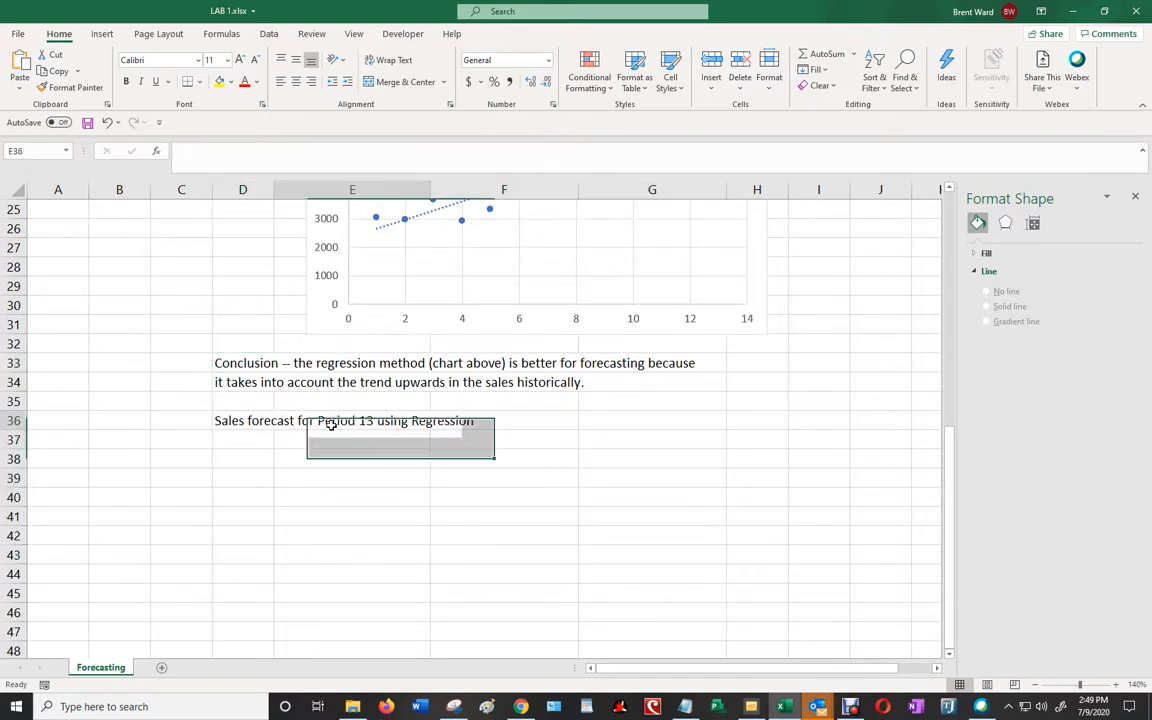
{"action": "scroll", "coordinate": [509, 431], "scroll_direction": "up", "scroll_amount": 4}
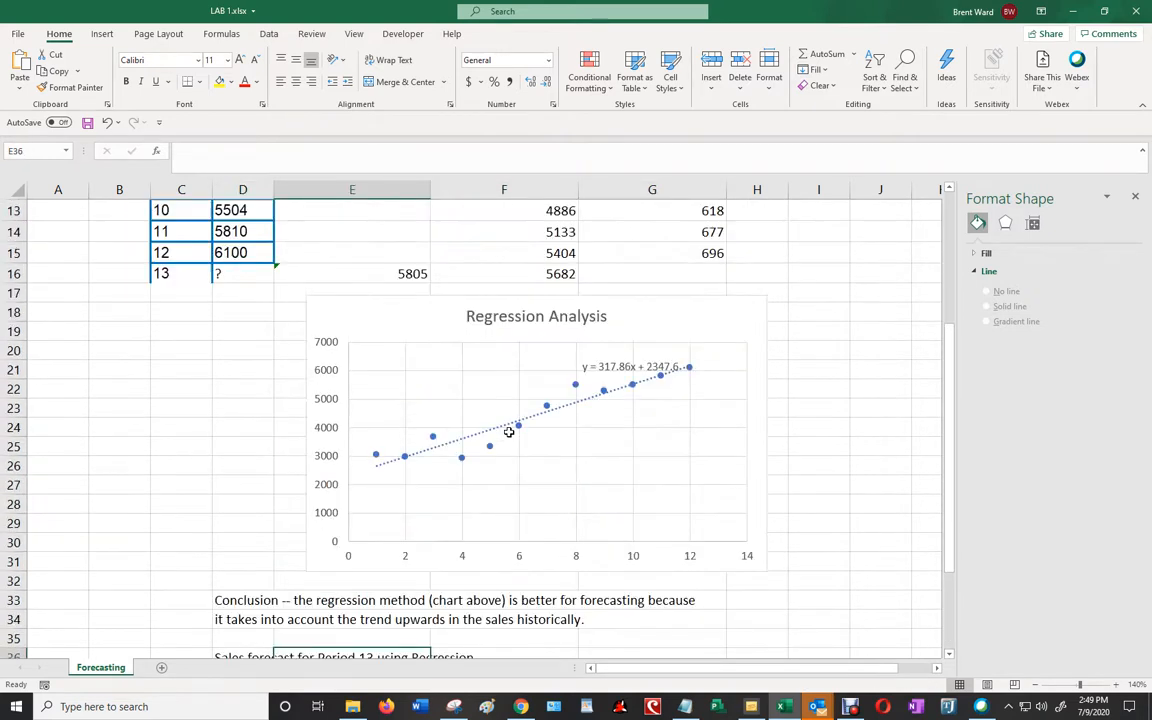
{"action": "scroll", "coordinate": [548, 415], "scroll_direction": "down", "scroll_amount": 2}
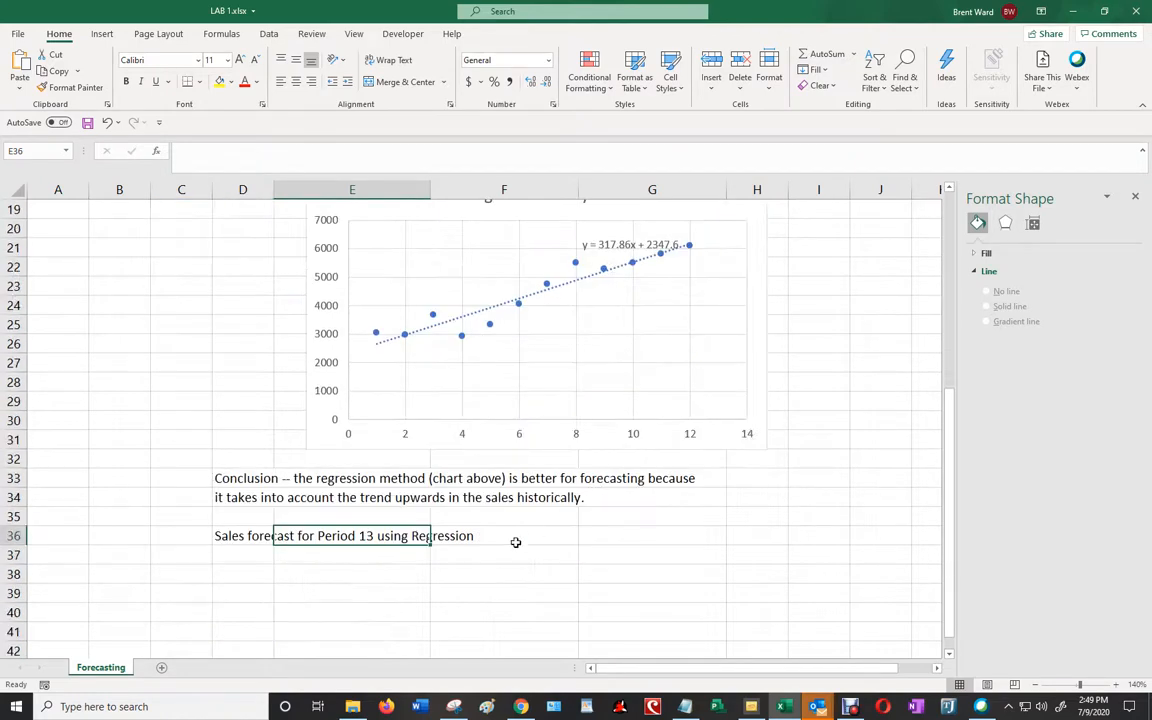
{"action": "left_click", "coordinate": [472, 574]}
{"action": "scroll", "coordinate": [520, 450], "scroll_direction": "up", "scroll_amount": 2}
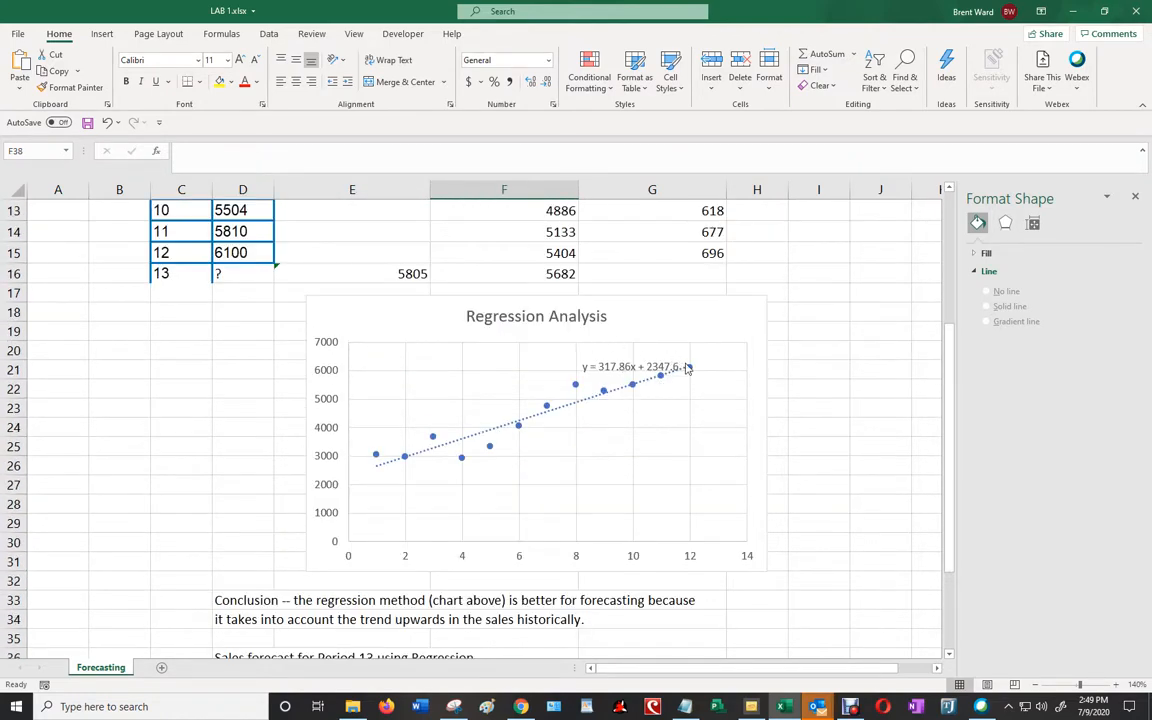
{"action": "scroll", "coordinate": [524, 520], "scroll_direction": "down", "scroll_amount": 2}
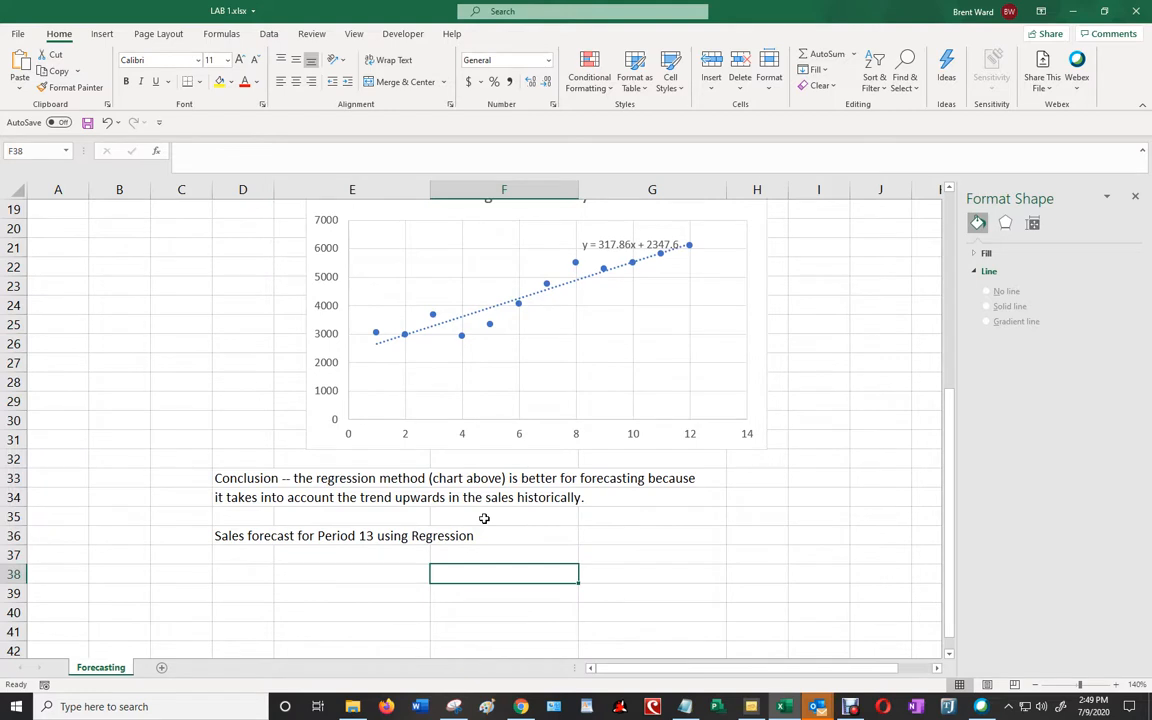
{"action": "type", "text": "Slope"}
{"action": "key", "text": "Tab"}
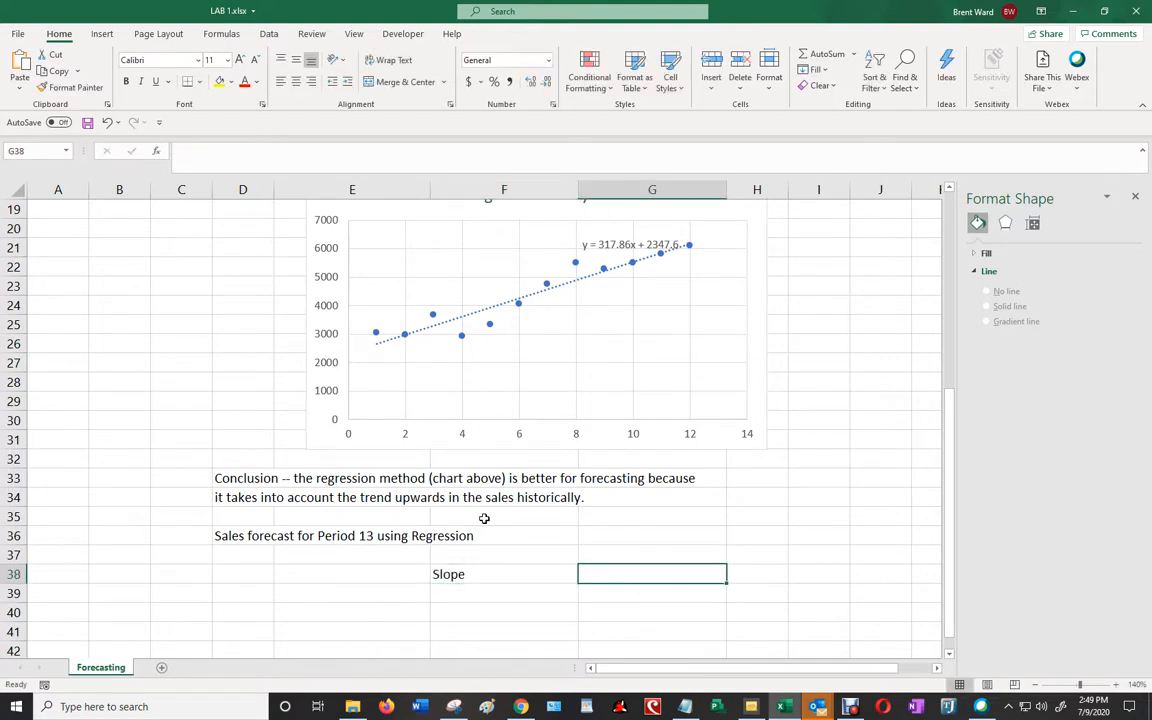
{"action": "type", "text": "317.86"}
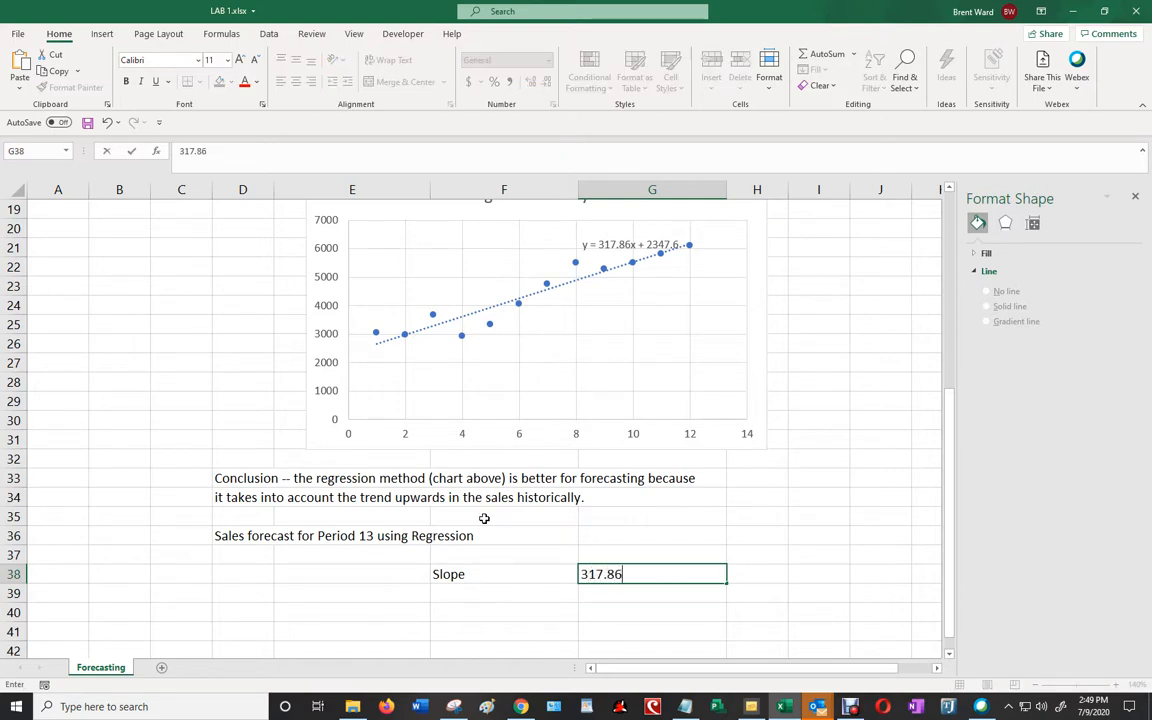
{"action": "key", "text": "Return"}
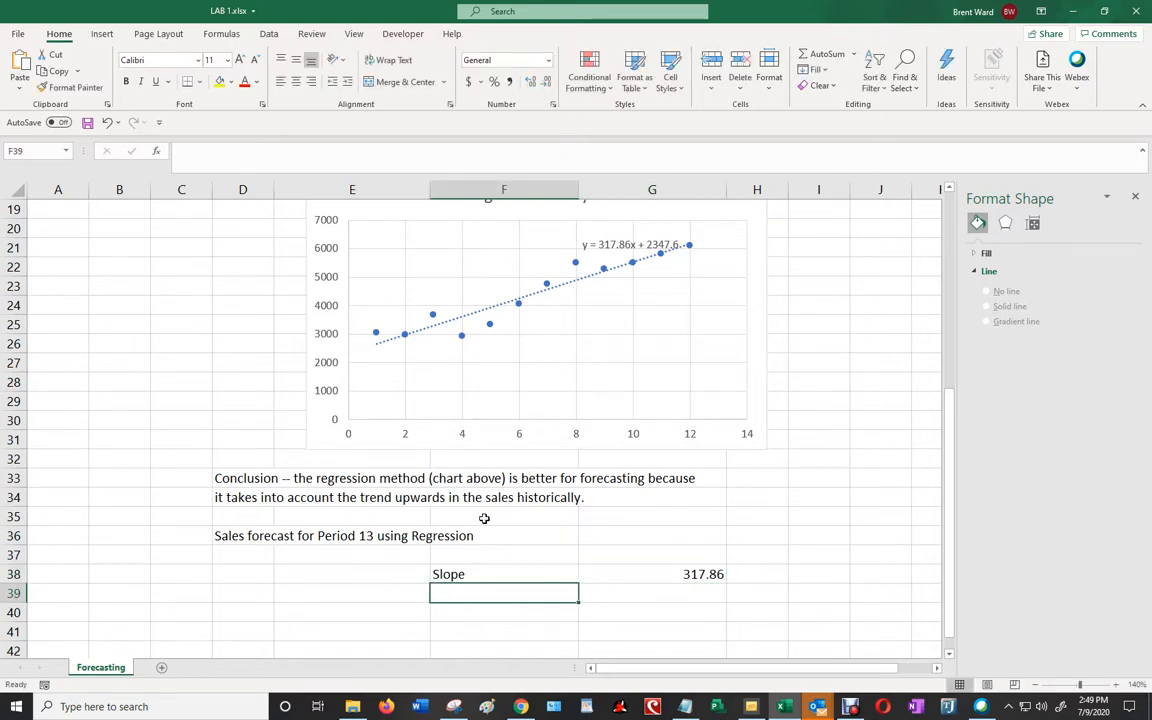
- Enter the label Intercept in F39 and the trendline equation's intercept, 2347.6, in G39
{"action": "type", "text": "S"}
{"action": "key", "text": "BackSpace"}
{"action": "key", "text": "BackSpace"}
{"action": "type", "text": "uib"}
{"action": "key", "text": "BackSpace"}
{"action": "key", "text": "BackSpace"}
{"action": "key", "text": "BackSpace"}
{"action": "type", "text": "Intercept"}
{"action": "key", "text": "Return"}
{"action": "key", "text": "Up"}
{"action": "key", "text": "Right"}
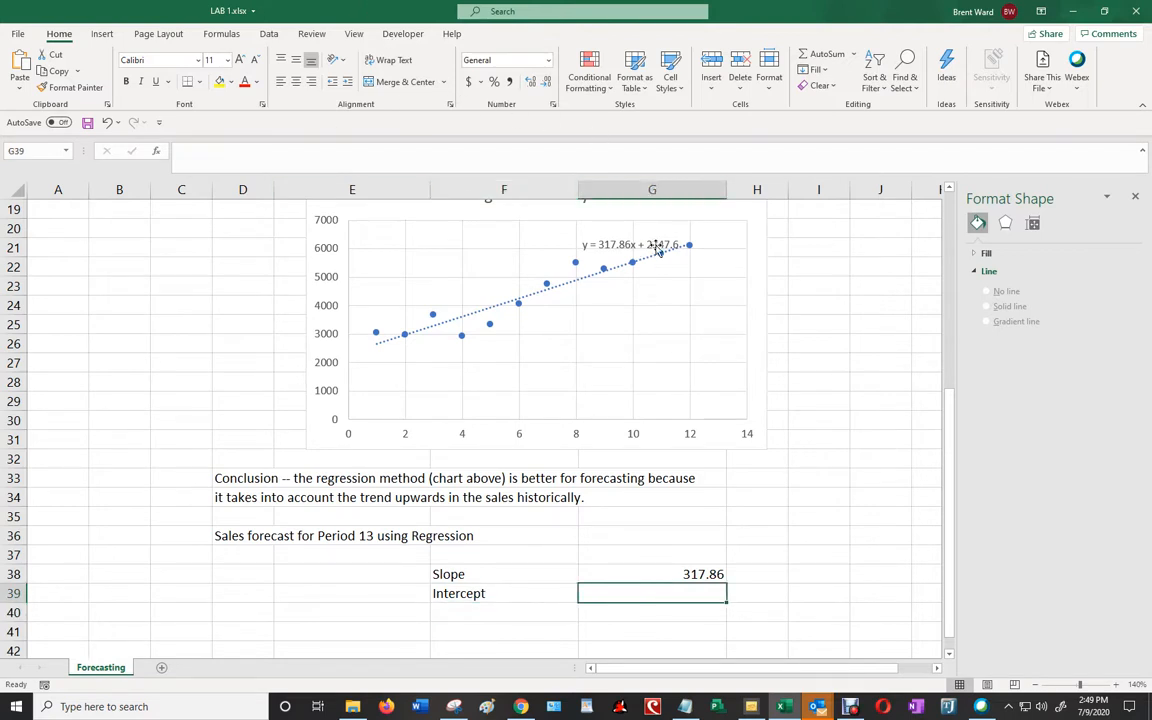
{"action": "type", "text": "234"}
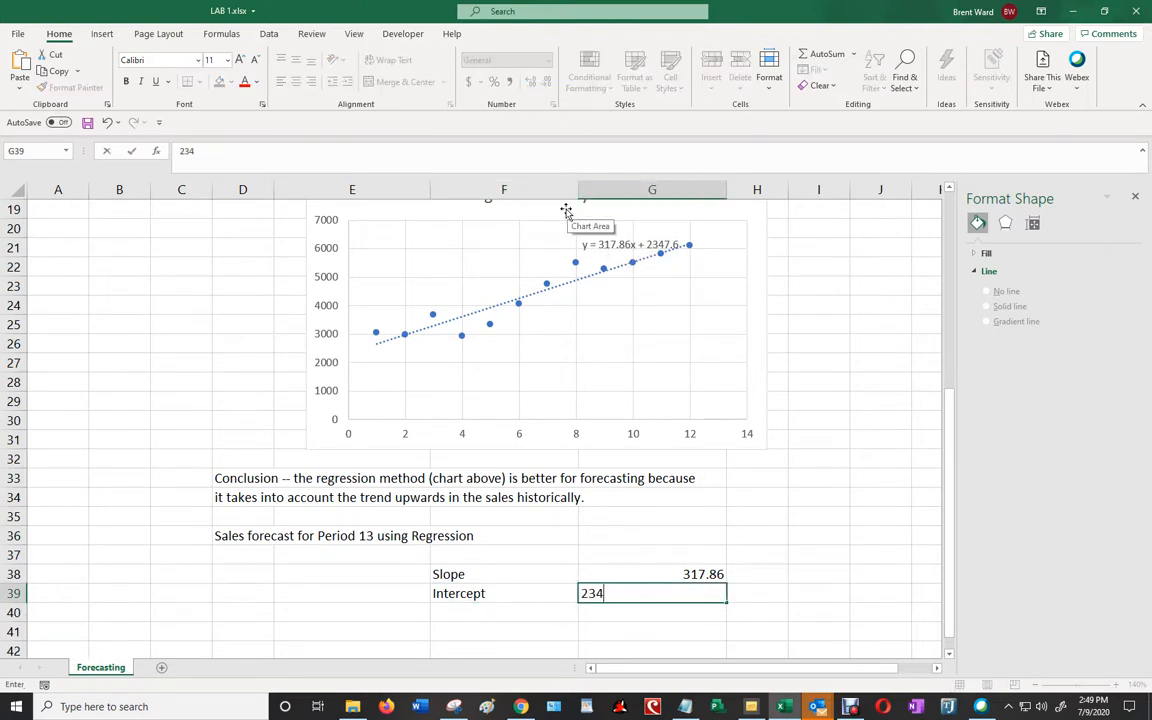
{"action": "key", "text": "Return"}
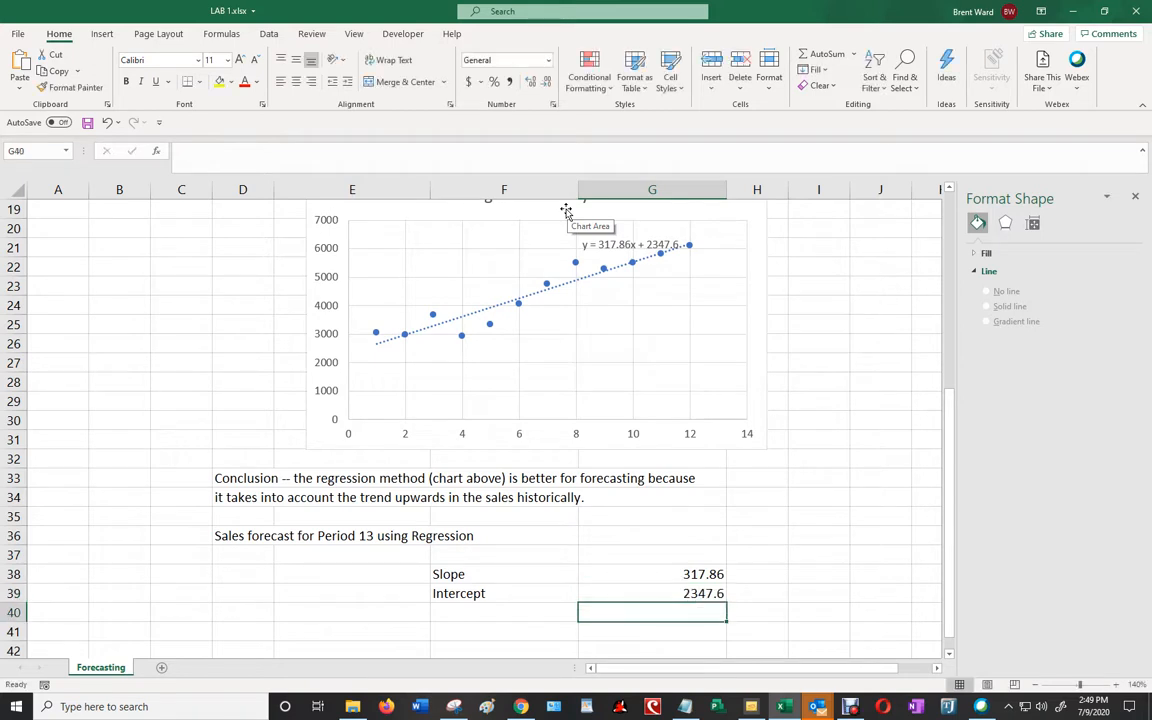
- Enter the label X-Value (Period #) in F40 and the period number 13 in G40
{"action": "key", "text": "Left"}
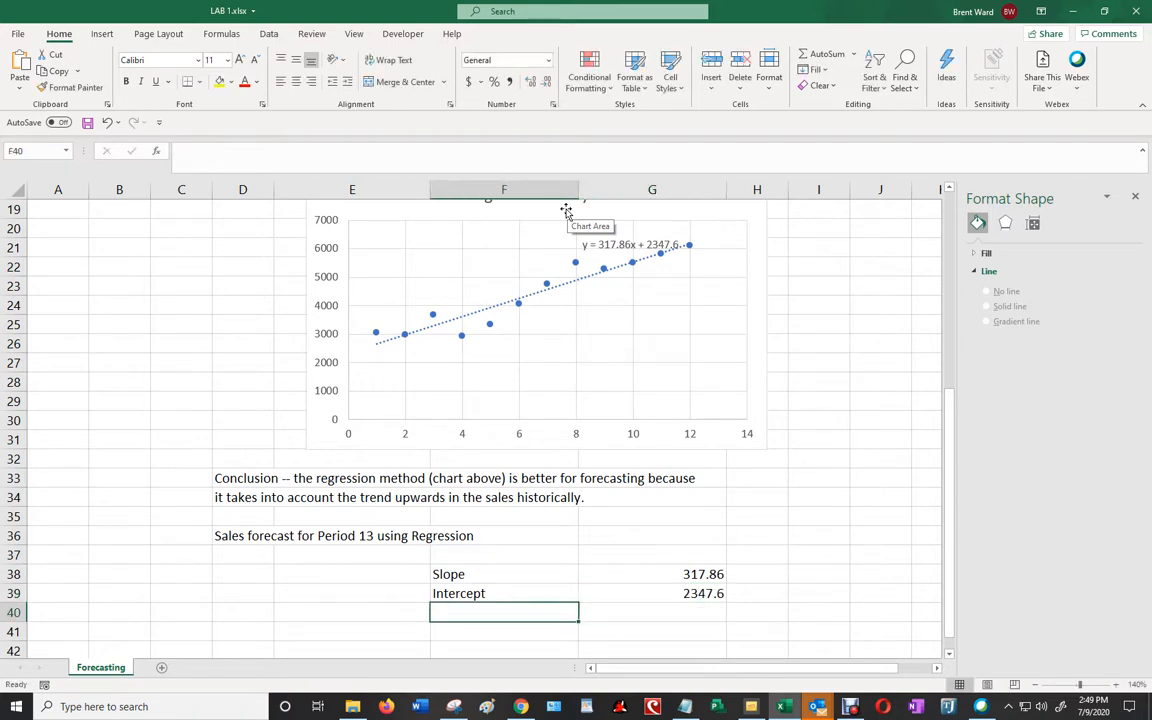
{"action": "type", "text": "X-Valu"}
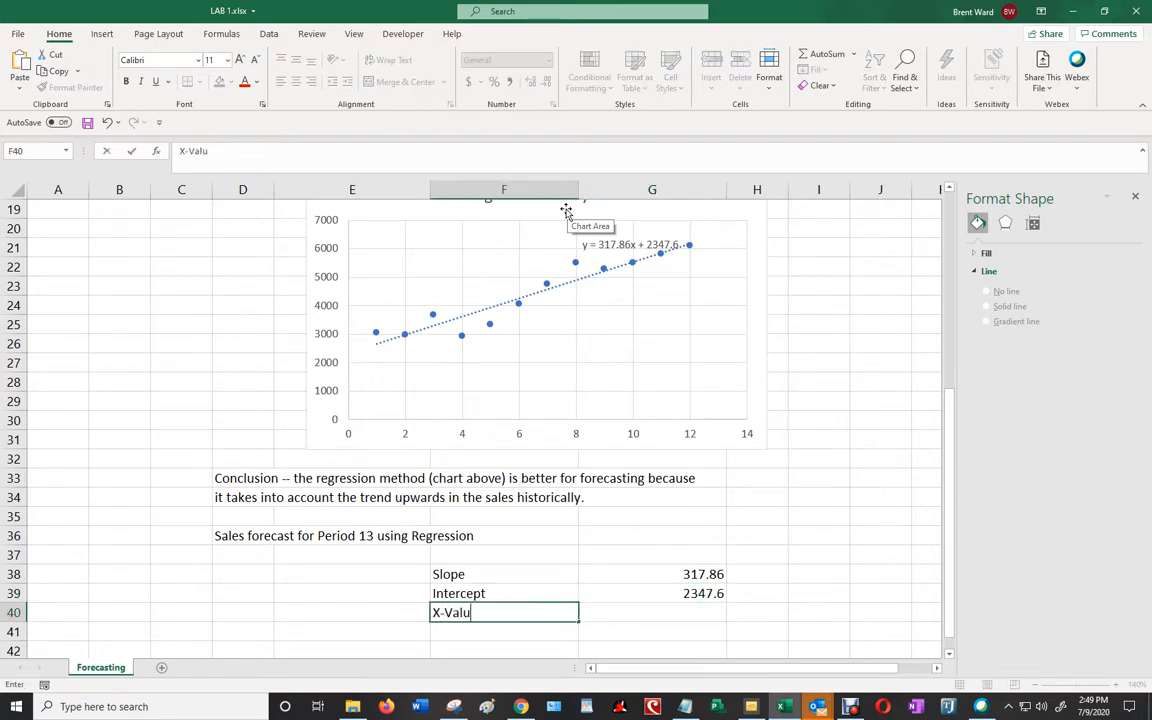
{"action": "type", "text": "e (Period"}
{"action": "key", "text": "Return"}
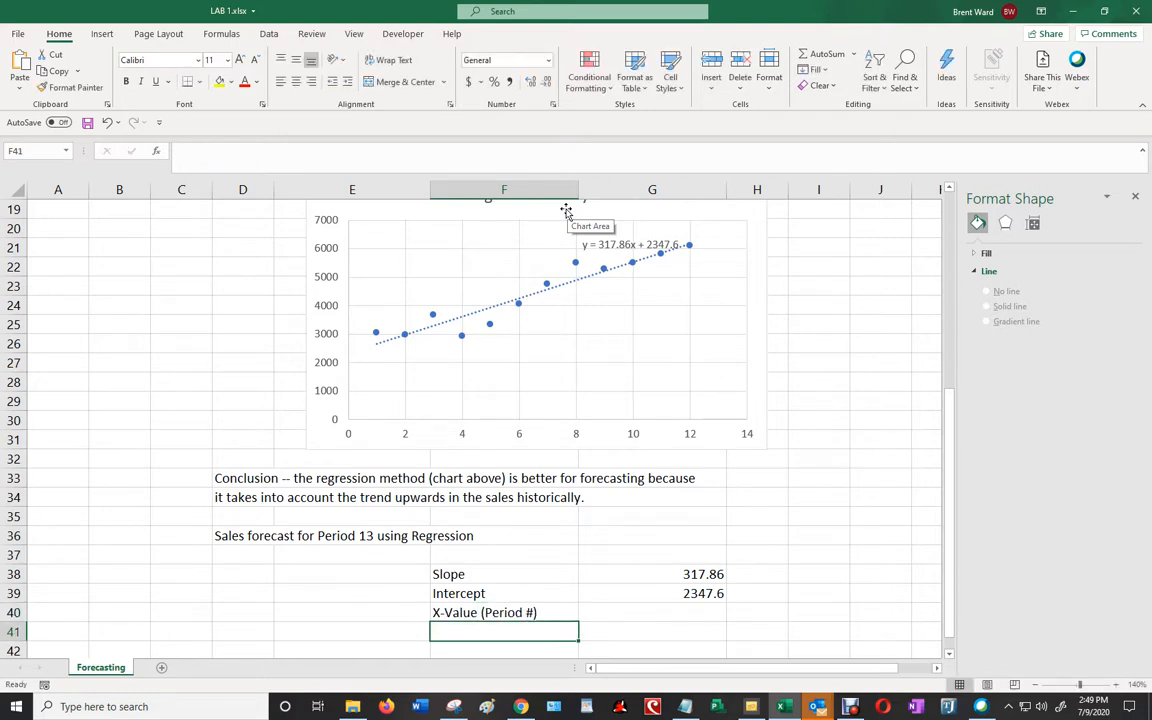
{"action": "key", "text": "Up"}
{"action": "key", "text": "Right"}
{"action": "type", "text": "="}
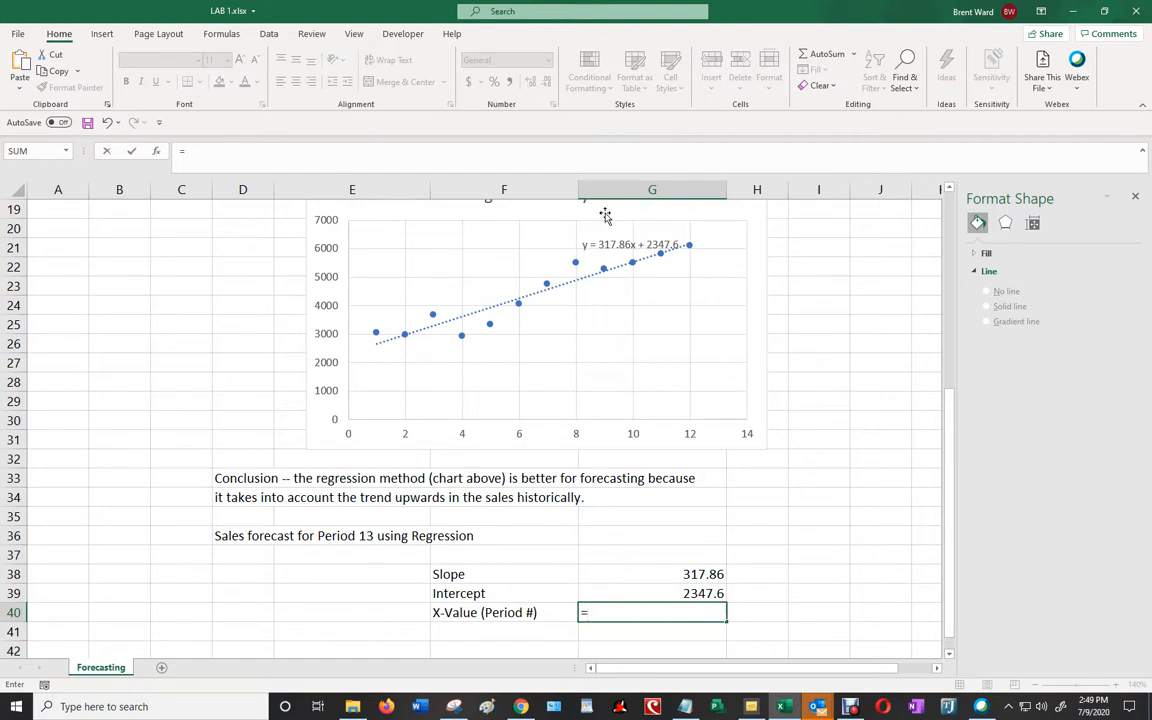
{"action": "type", "text": "13"}
{"action": "key", "text": "Return"}
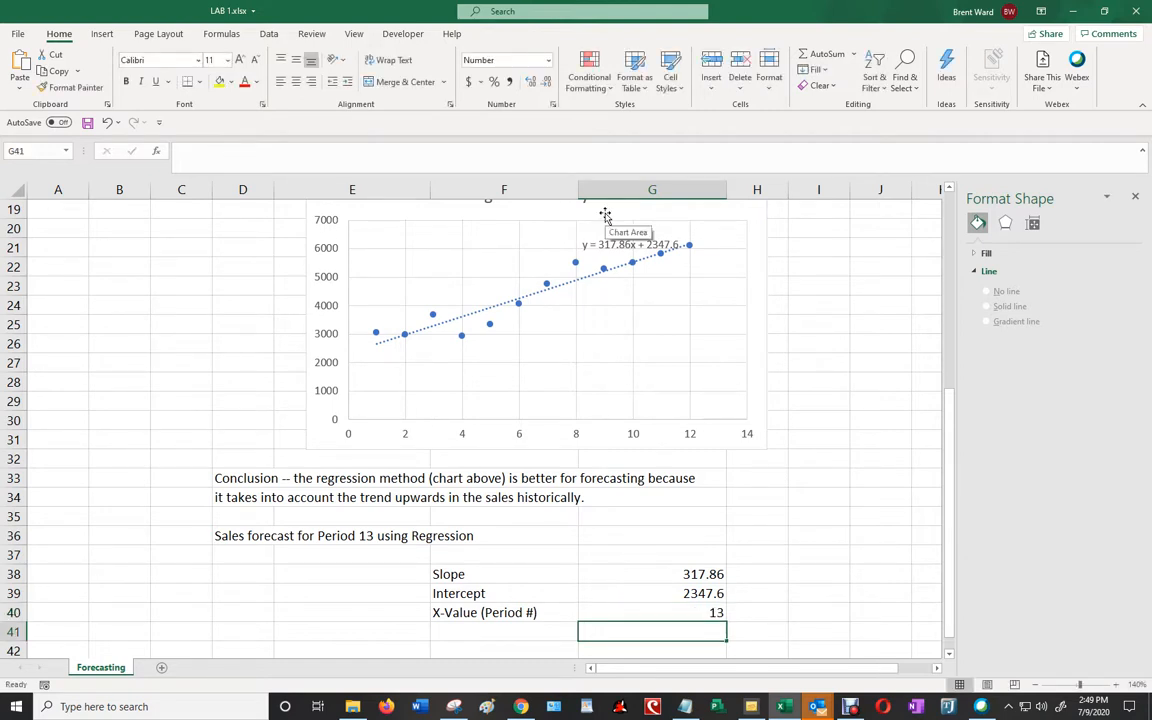
- Enter the label "Forecast for Period 13 is" in F41, below the X-Value row
{"action": "key", "text": "Left"}
{"action": "type", "text": "Foire"}
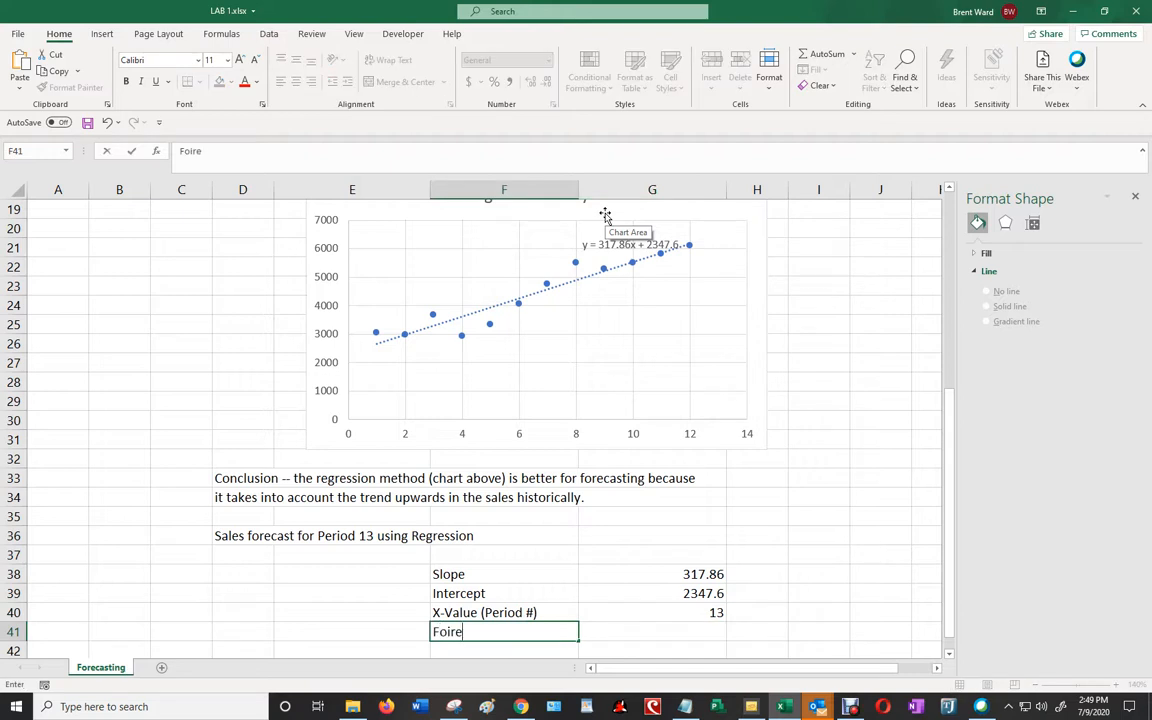
{"action": "key", "text": "BackSpace"}
{"action": "key", "text": "BackSpace"}
{"action": "type", "text": "recast for Period 13 is"}
{"action": "scroll", "coordinate": [605, 215], "scroll_direction": "down", "scroll_amount": 1}
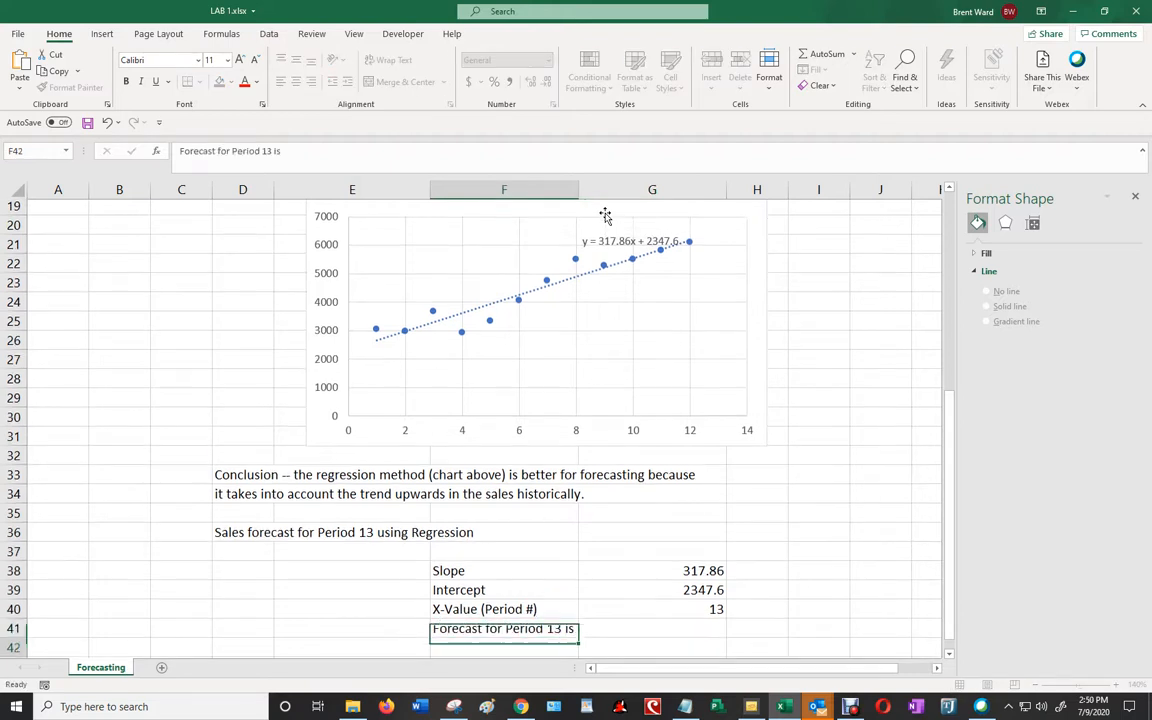
- Calculate the period 13 regression forecast in G41 as slope times X-value plus intercept, with the formula =G38*G40+G39
{"action": "key", "text": "Tab"}
{"action": "type", "text": "="}
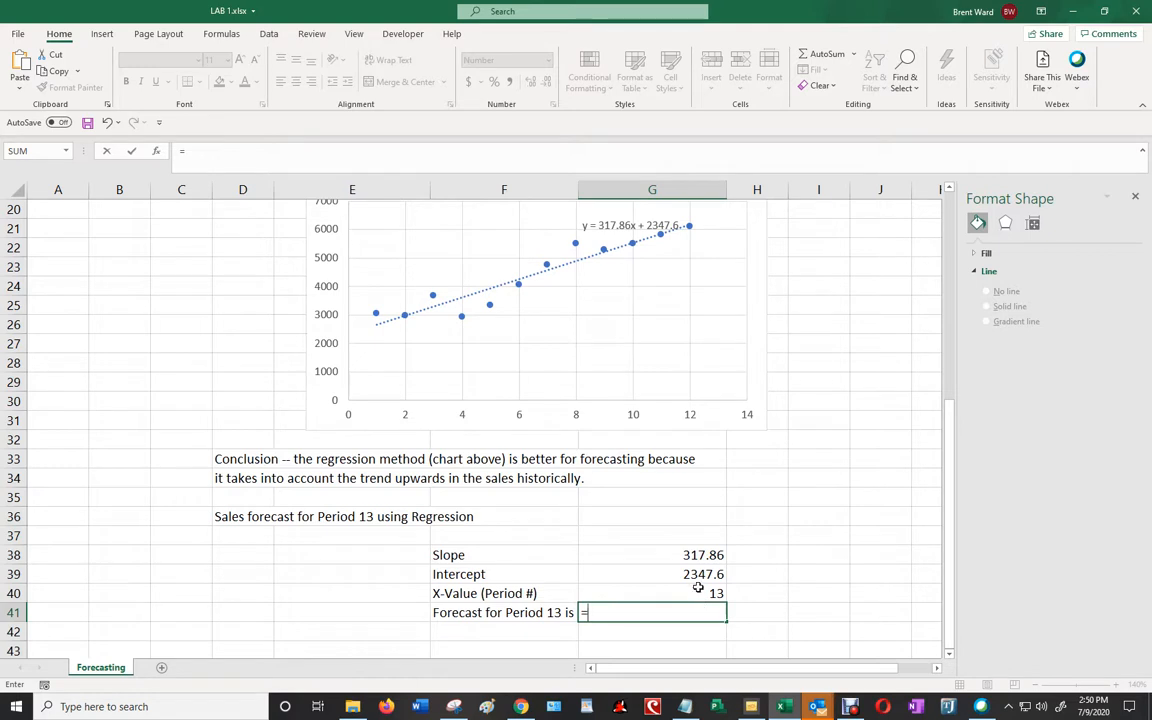
{"action": "left_click", "coordinate": [714, 555]}
{"action": "type", "text": "*"}
{"action": "left_click", "coordinate": [726, 595]}
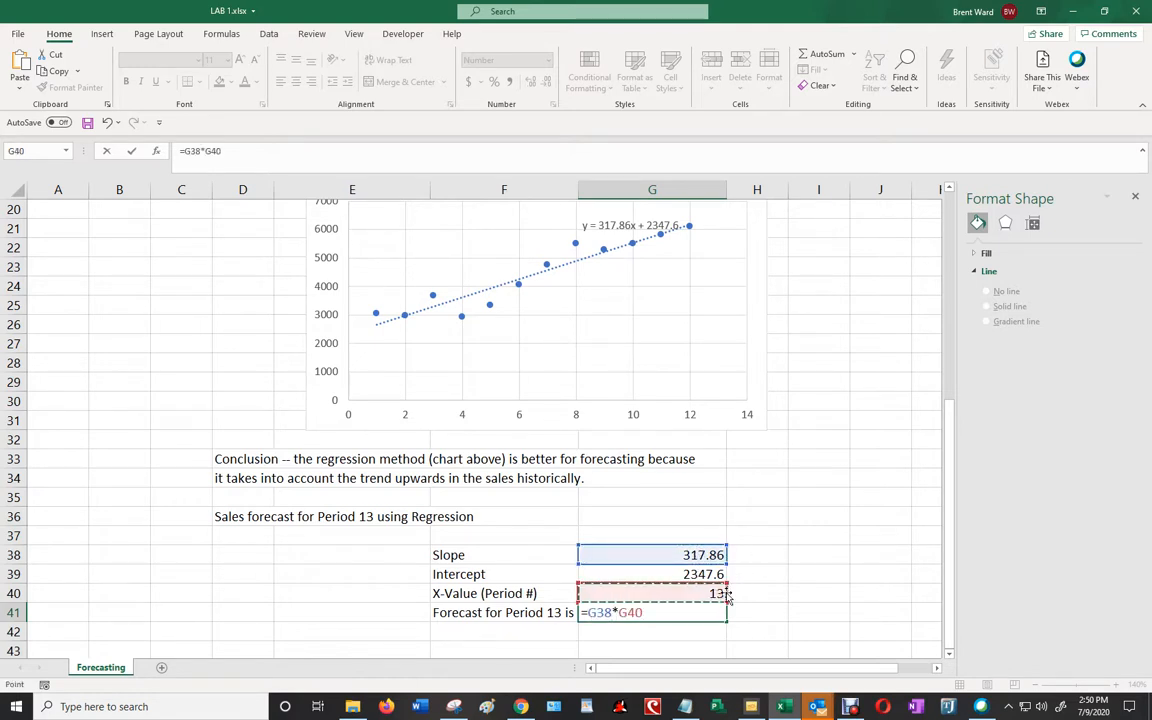
{"action": "type", "text": "+"}
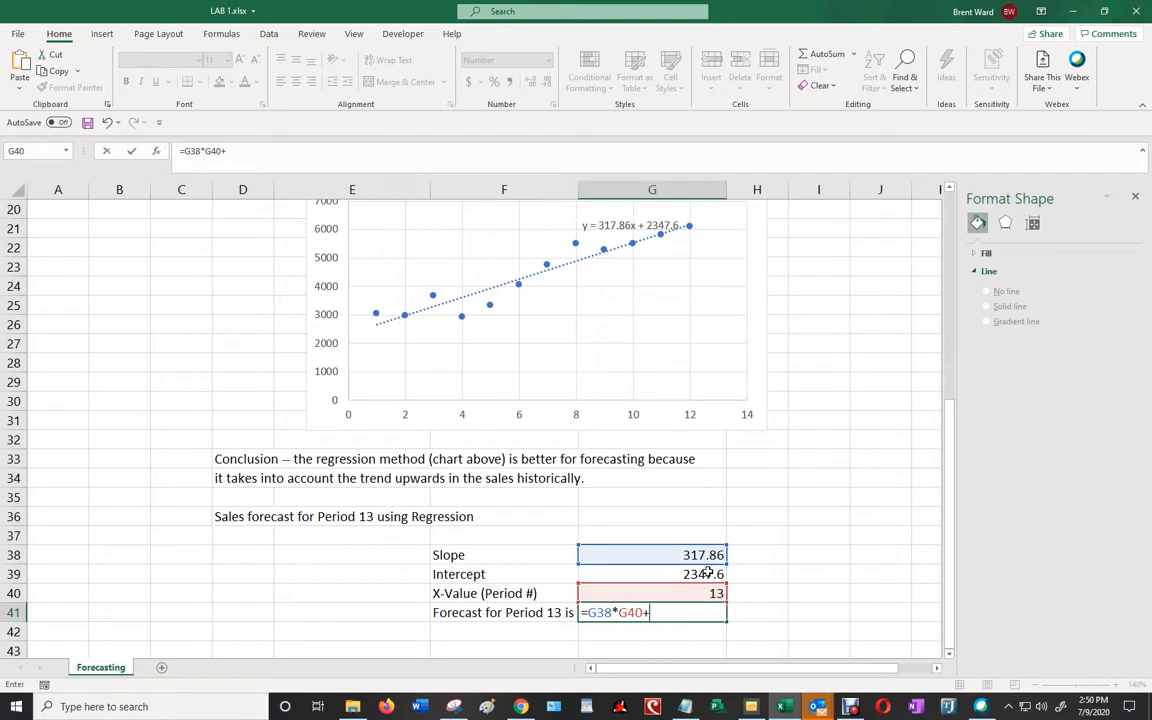
{"action": "left_click", "coordinate": [718, 574]}
{"action": "key", "text": "ctrl+Return"}
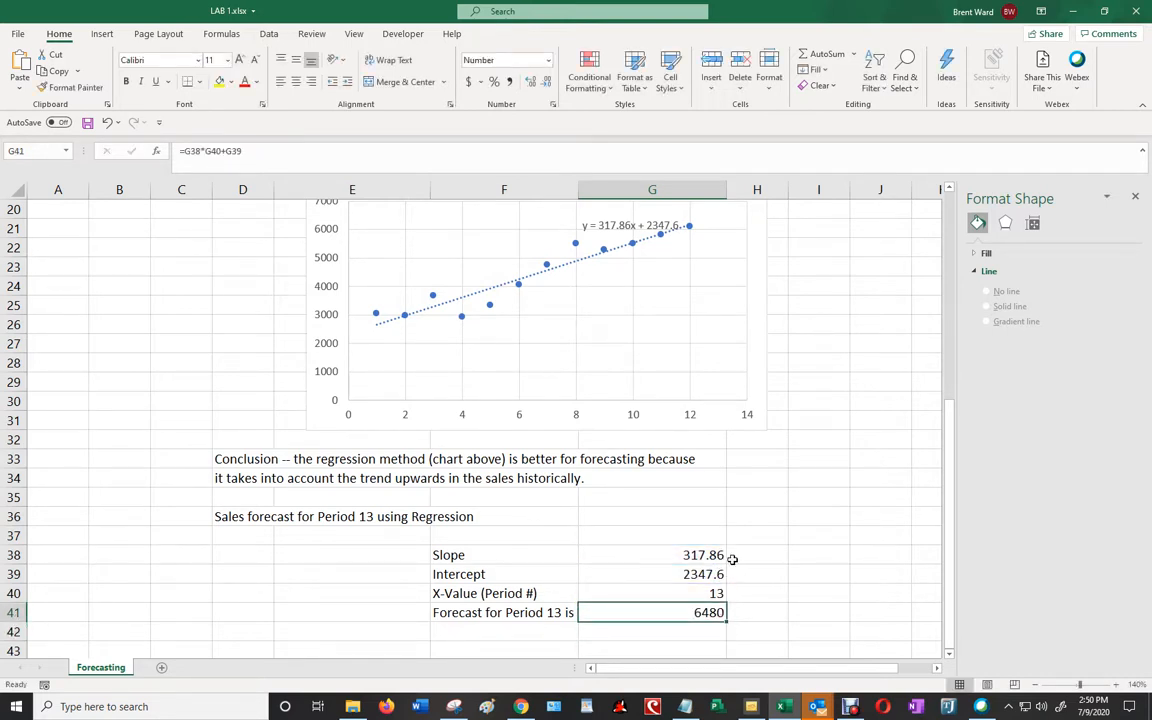
- Review the regression inputs against the trendline chart and compare the period 13 forecasts from all three methods
{"action": "key", "text": "Up"}
{"action": "key", "text": "Up"}
{"action": "key", "text": "Up"}
{"action": "key", "text": "Up"}
{"action": "key", "text": "Down"}
{"action": "key", "text": "Down"}
{"action": "key", "text": "Down"}
{"action": "key", "text": "Down"}
{"action": "left_click", "coordinate": [713, 221]}
{"action": "scroll", "coordinate": [593, 422], "scroll_direction": "up", "scroll_amount": 2}
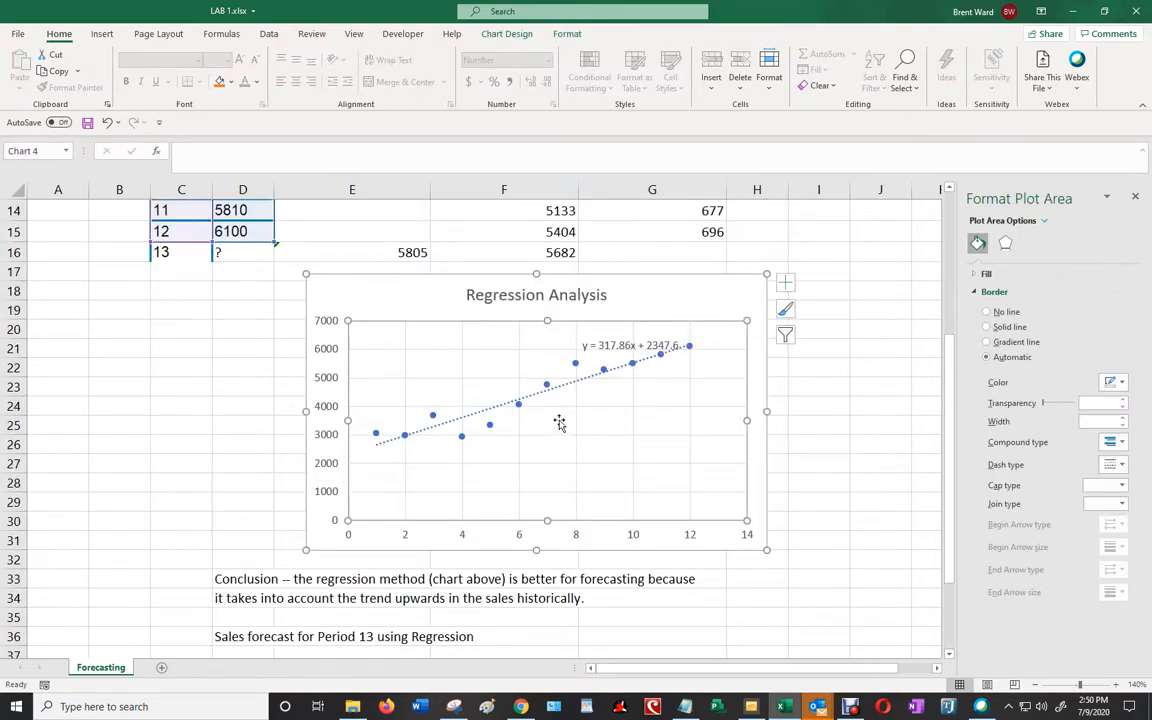
{"action": "scroll", "coordinate": [560, 411], "scroll_direction": "down", "scroll_amount": 2}
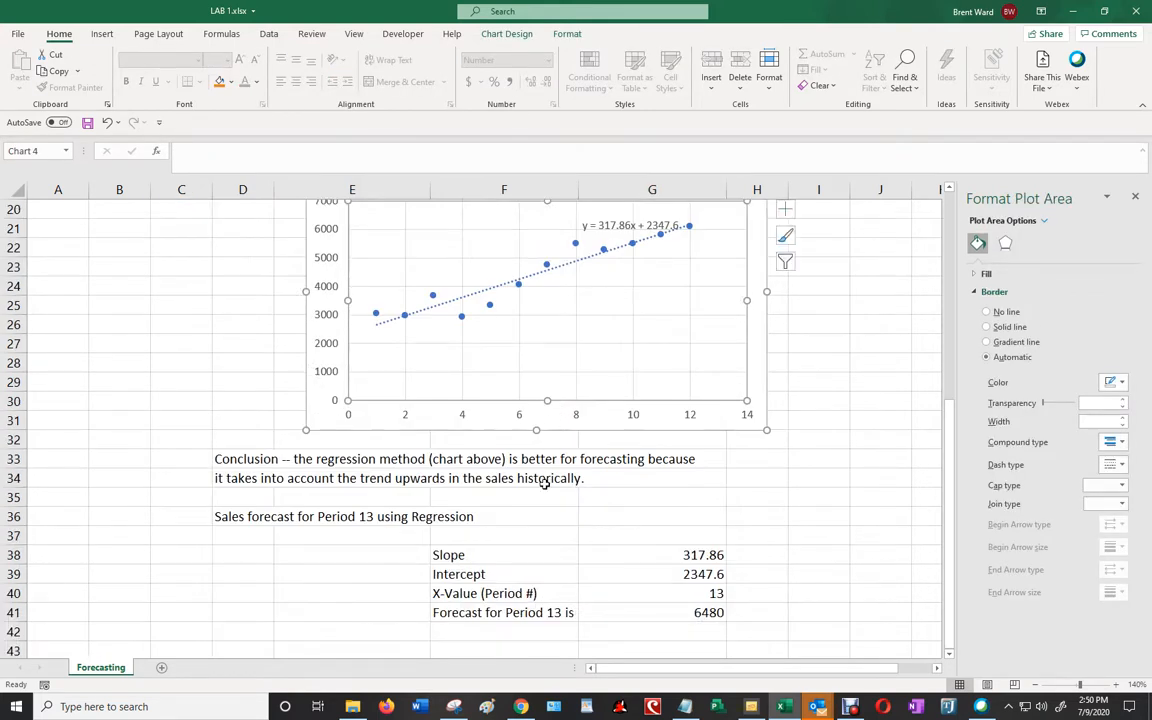
{"action": "scroll", "coordinate": [516, 507], "scroll_direction": "up", "scroll_amount": 6}
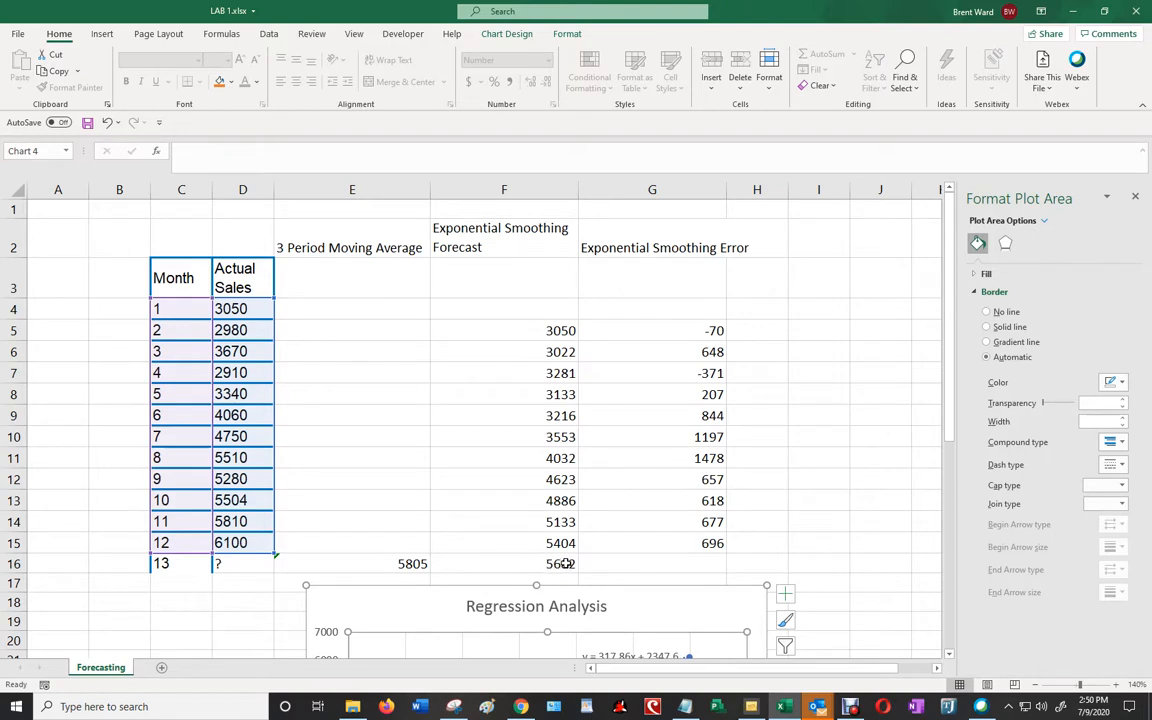
{"action": "scroll", "coordinate": [585, 558], "scroll_direction": "down", "scroll_amount": 3}
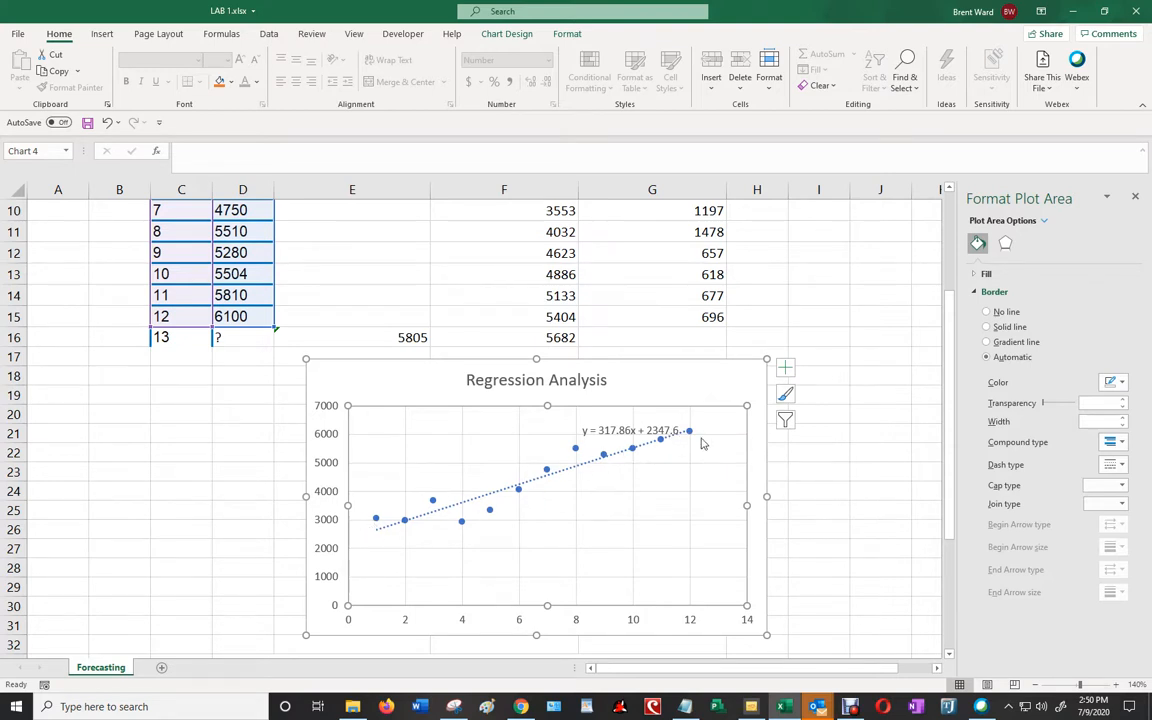
{"action": "scroll", "coordinate": [653, 517], "scroll_direction": "down", "scroll_amount": 3}
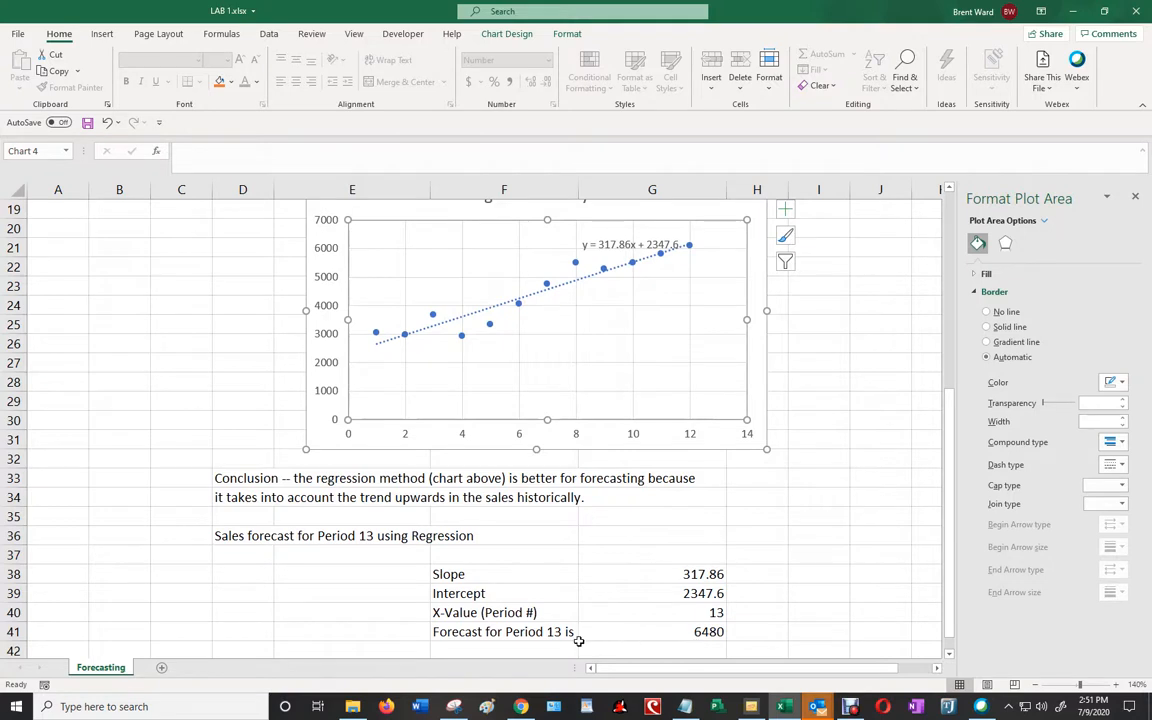
- Format the period 13 forecast label and value in F41:G41 as bold red text
{"action": "left_click_drag", "start_coordinate": [464, 638], "coordinate": [637, 630]}
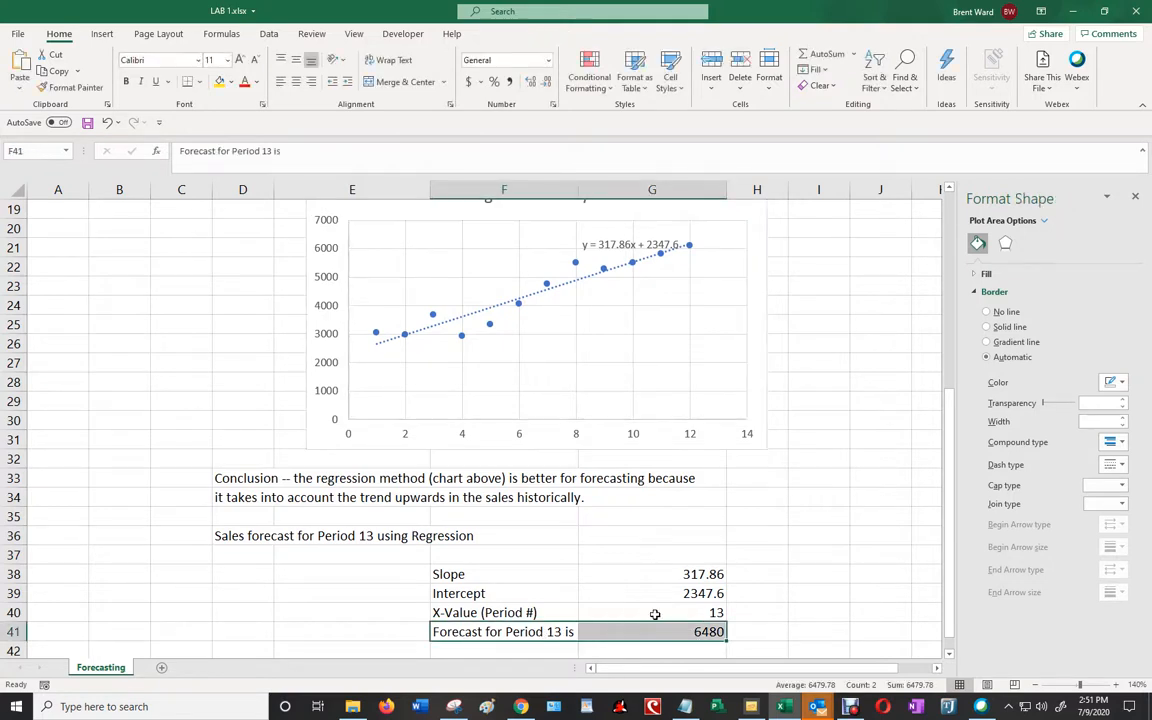
{"action": "left_click", "coordinate": [126, 81]}
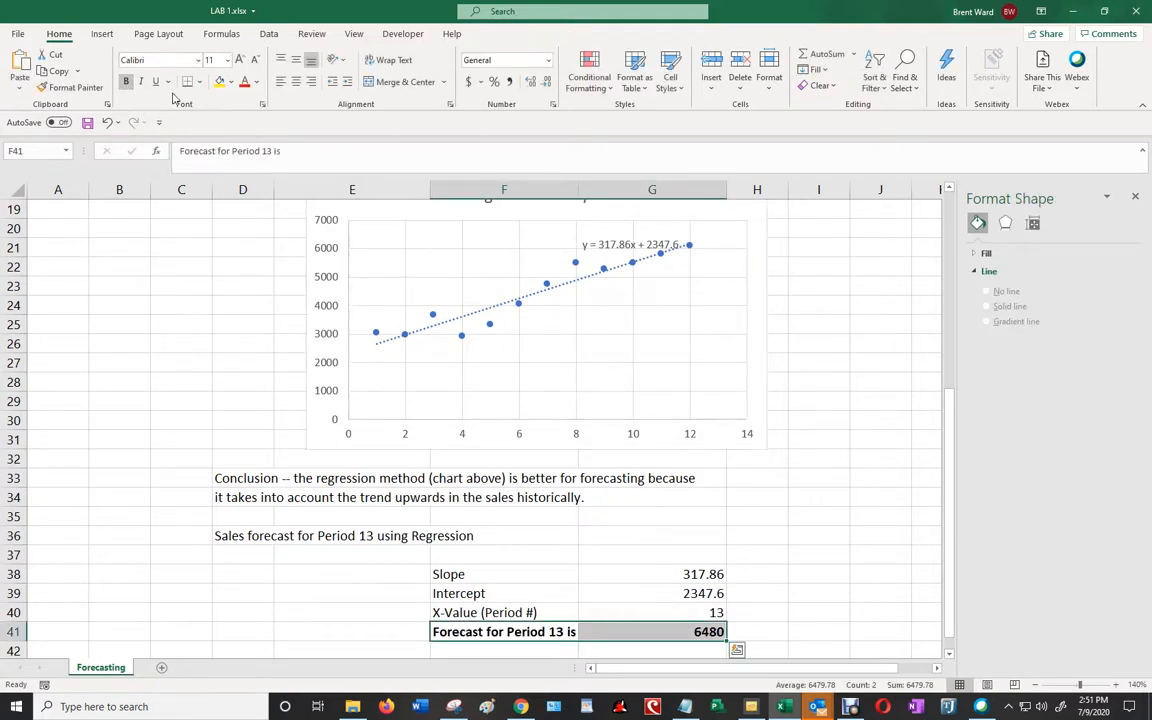
{"action": "left_click", "coordinate": [244, 82]}
{"action": "left_click", "coordinate": [854, 614]}
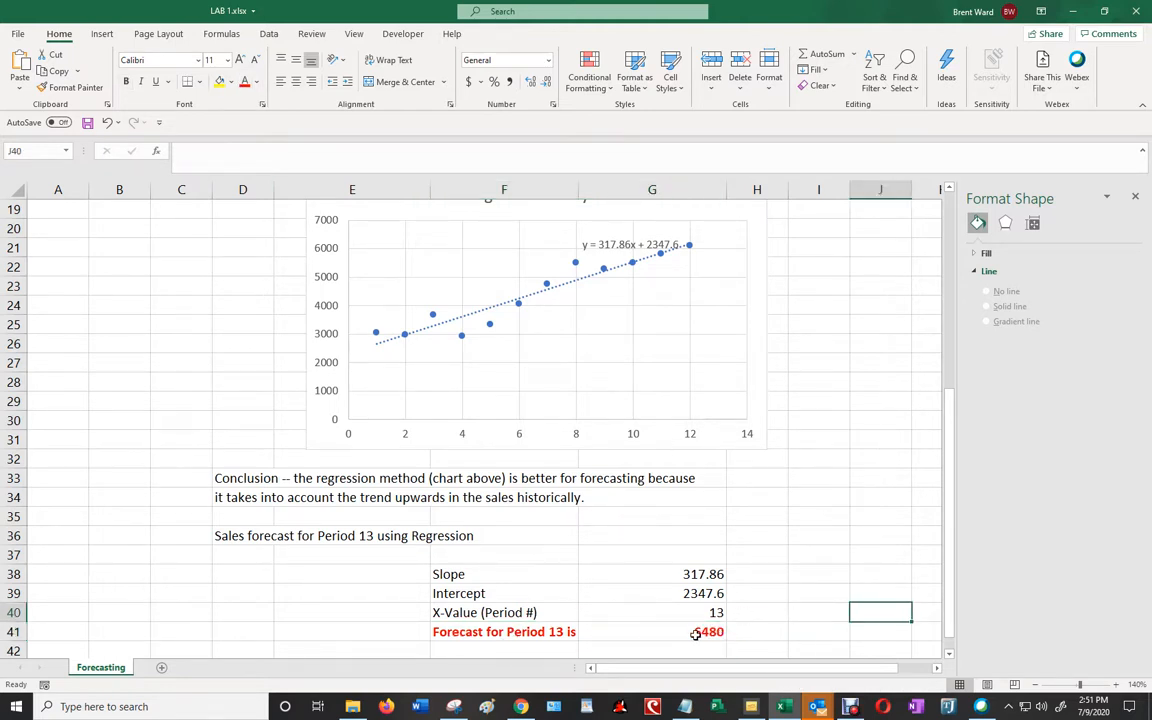
- Widen column E slightly to fit the 3 Period Moving Average heading
{"action": "scroll", "coordinate": [494, 545], "scroll_direction": "up", "scroll_amount": 4}
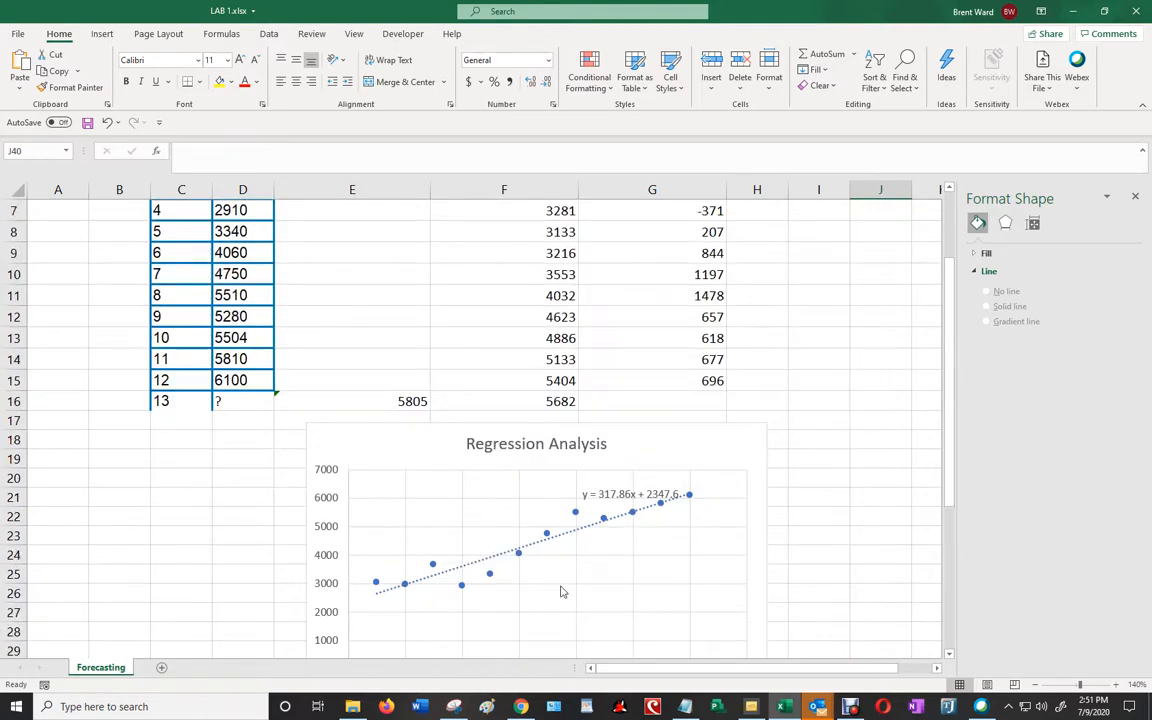
{"action": "scroll", "coordinate": [560, 588], "scroll_direction": "down", "scroll_amount": 1}
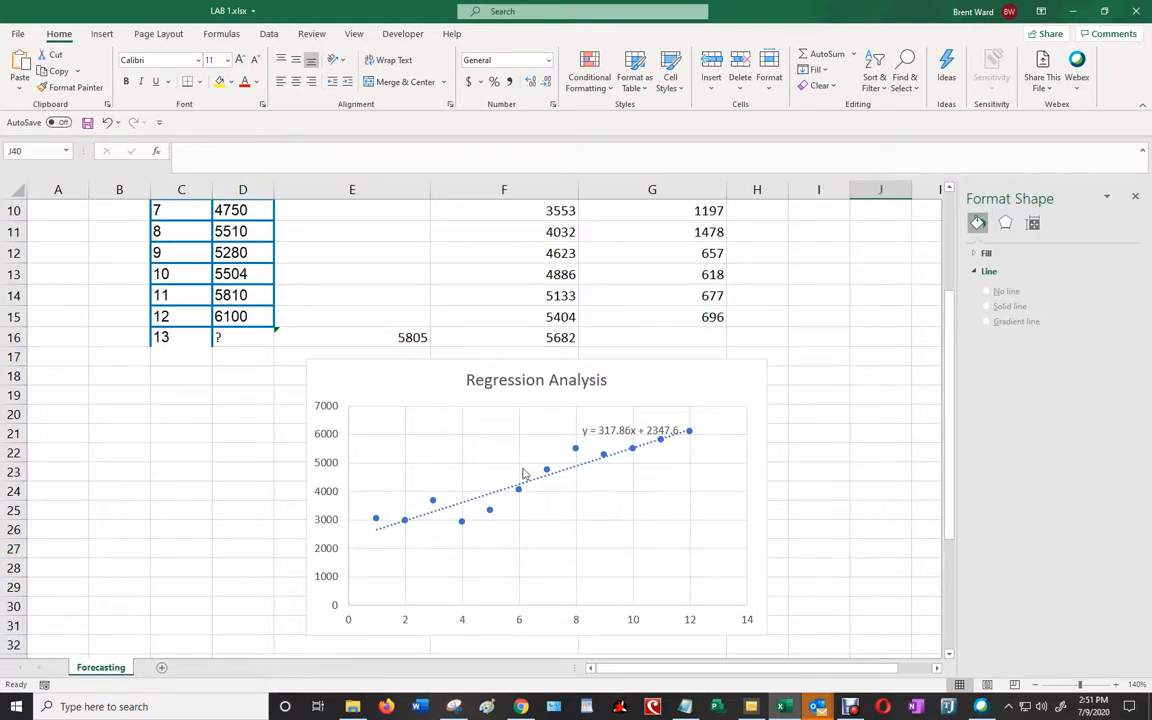
{"action": "scroll", "coordinate": [569, 505], "scroll_direction": "down", "scroll_amount": 1}
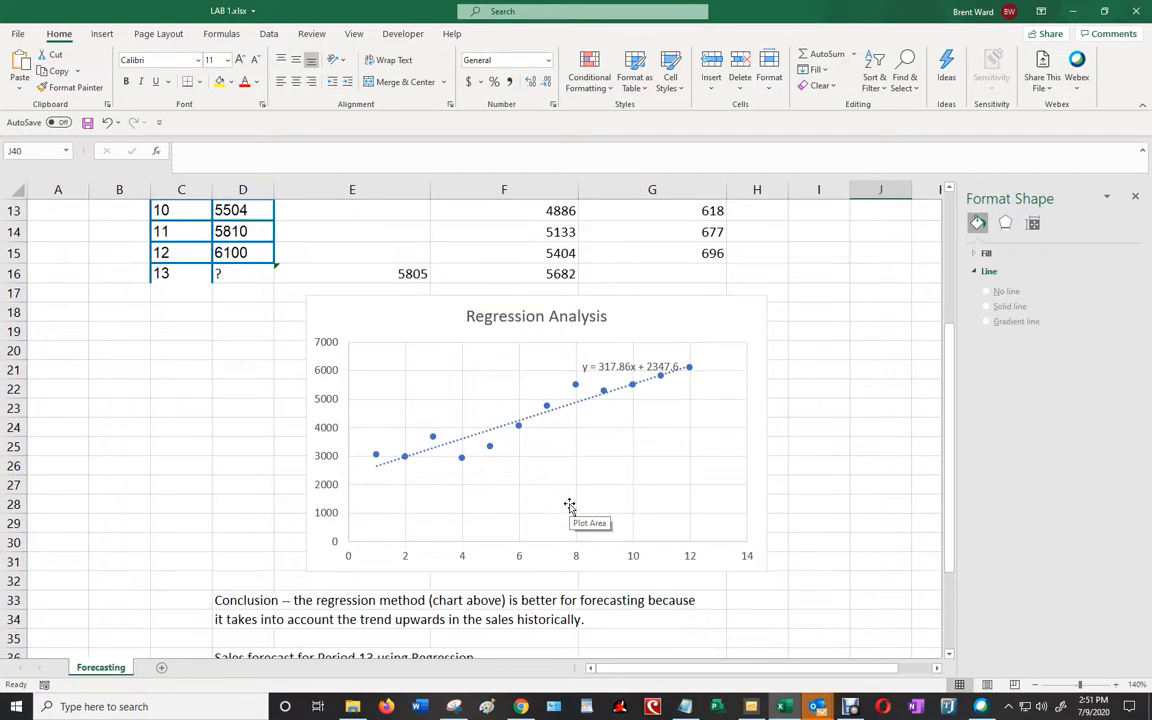
{"action": "left_click", "coordinate": [1036, 685]}
{"action": "left_click", "coordinate": [1036, 685]}
{"action": "left_click", "coordinate": [1036, 685]}
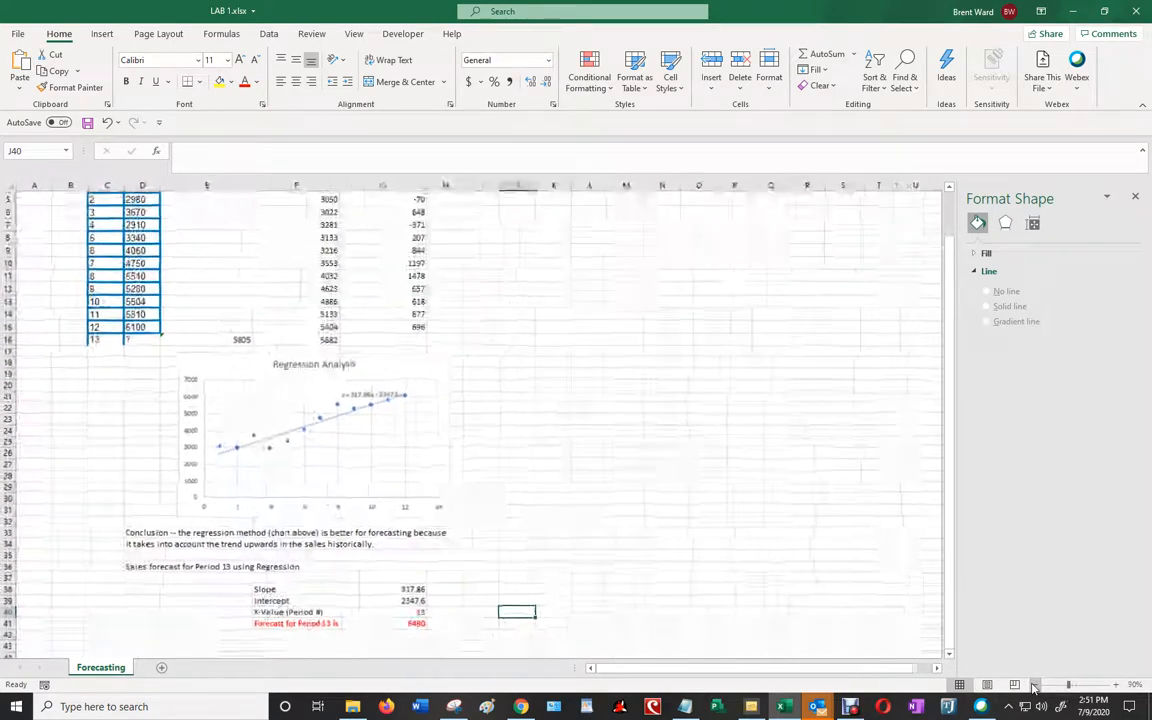
{"action": "left_click", "coordinate": [1036, 685]}
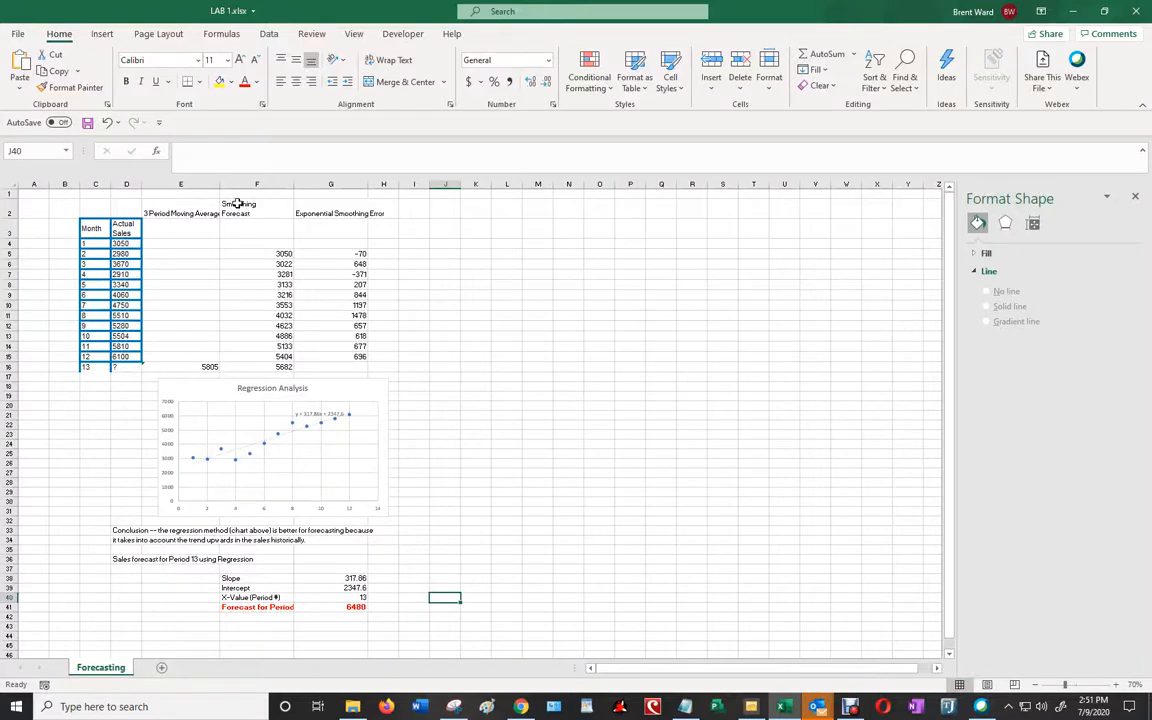
{"action": "left_click_drag", "start_coordinate": [223, 185], "coordinate": [230, 185]}
{"action": "left_click", "coordinate": [578, 485]}
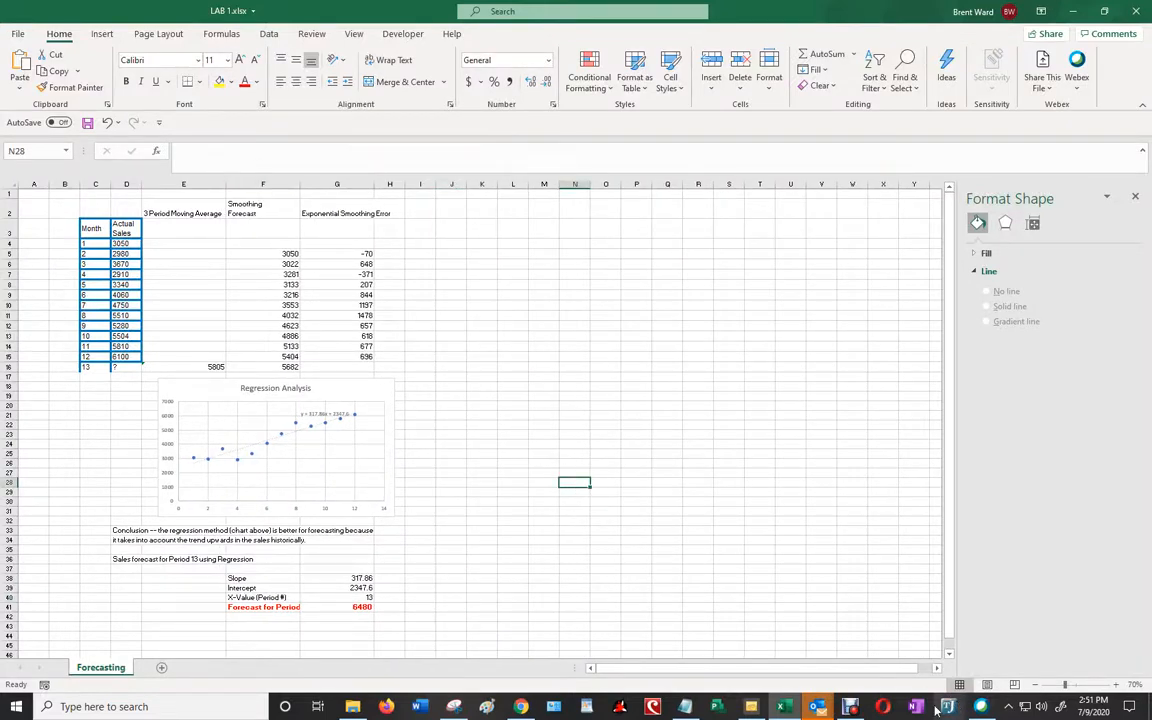
{"action": "left_click", "coordinate": [849, 708]}
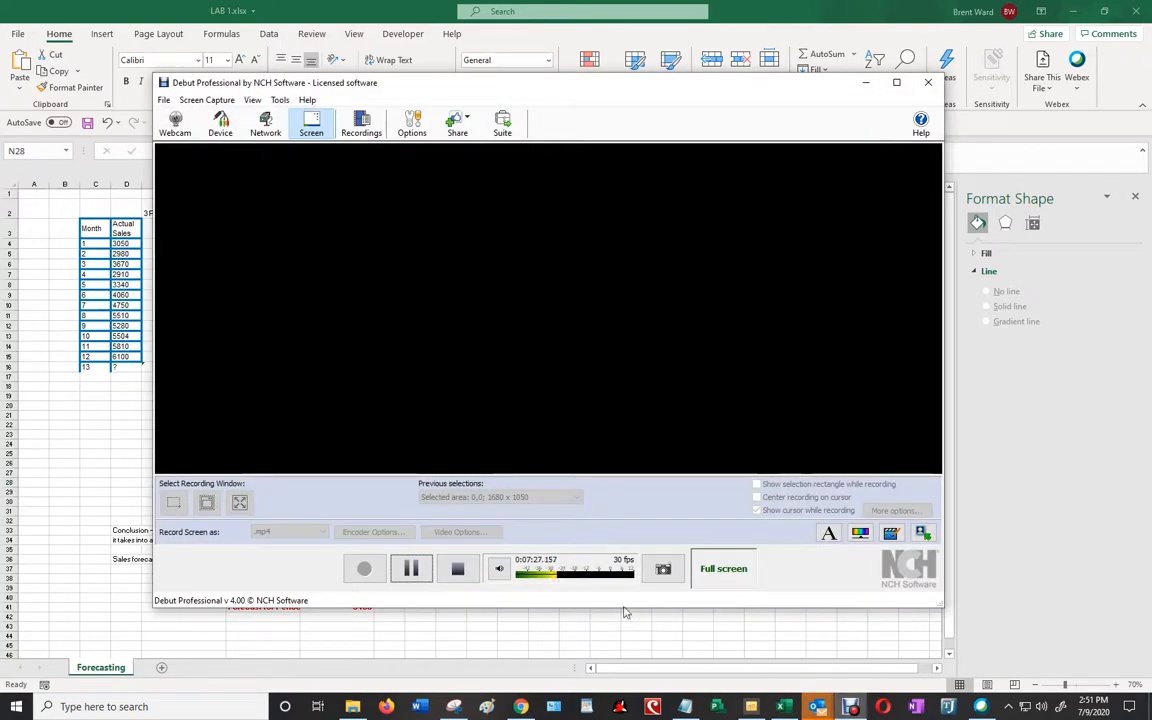